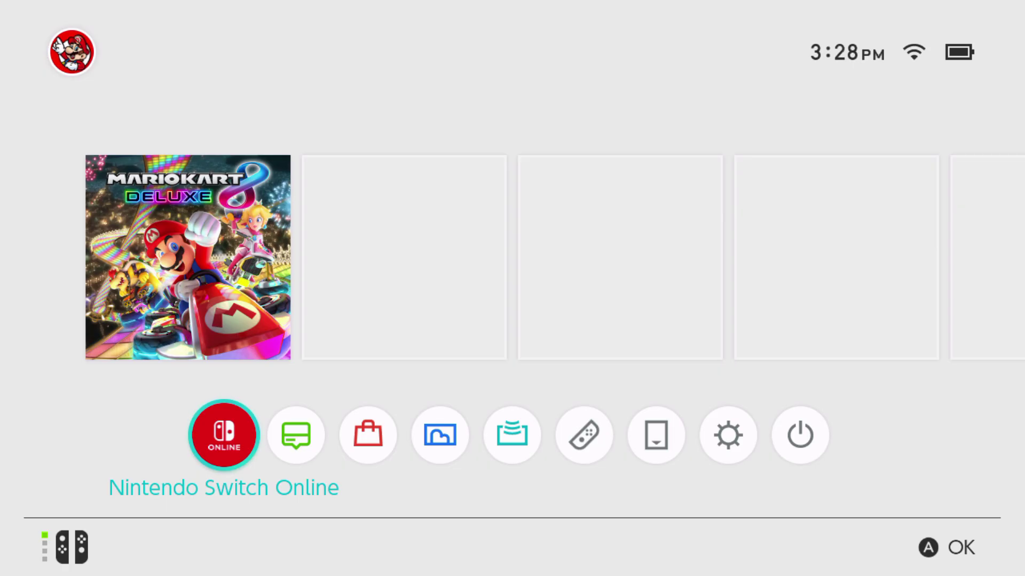
# Step: Navigate across the HOME menu into the console's System Settings
pyautogui.press('Up')
pyautogui.press('Right')
pyautogui.press('Right')
pyautogui.press('Right')
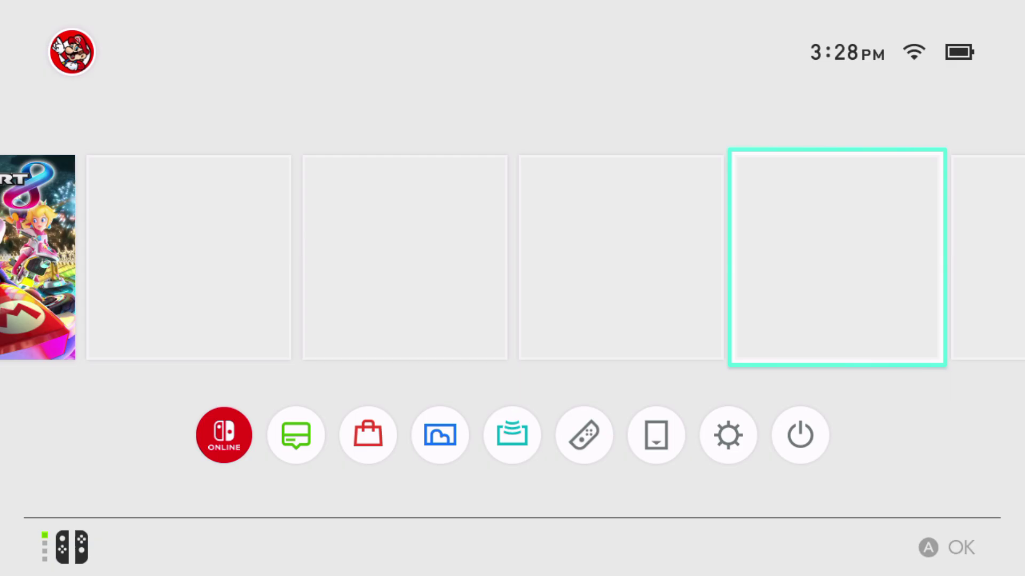
pyautogui.press('Down')
pyautogui.press('Left')
pyautogui.press('Left')
pyautogui.press('Right')
pyautogui.press('Return')
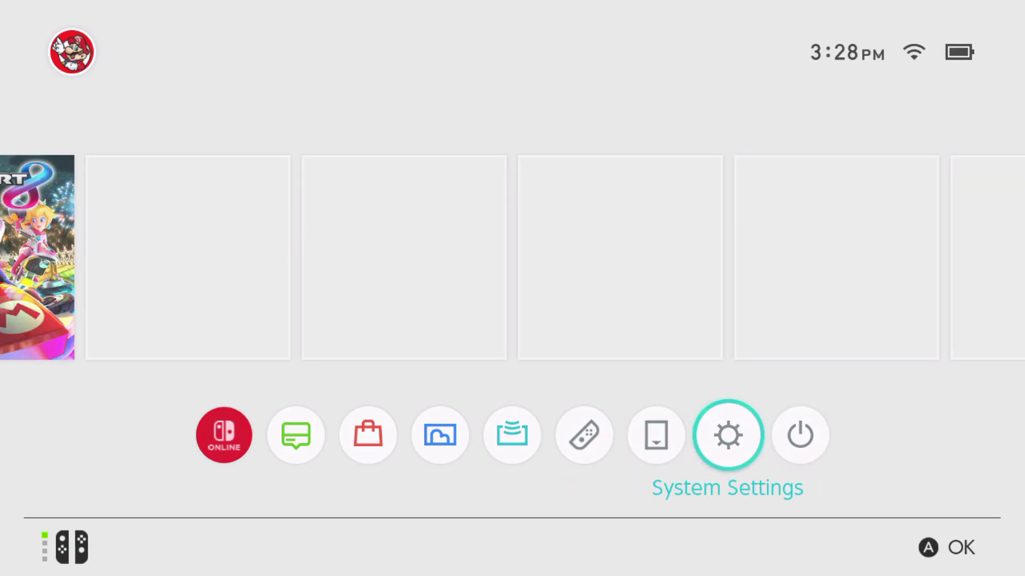
# Step: In Data Management, view the installed software list with sizes, then back out
pyautogui.press('Down')
pyautogui.press('Down')
pyautogui.press('Down')
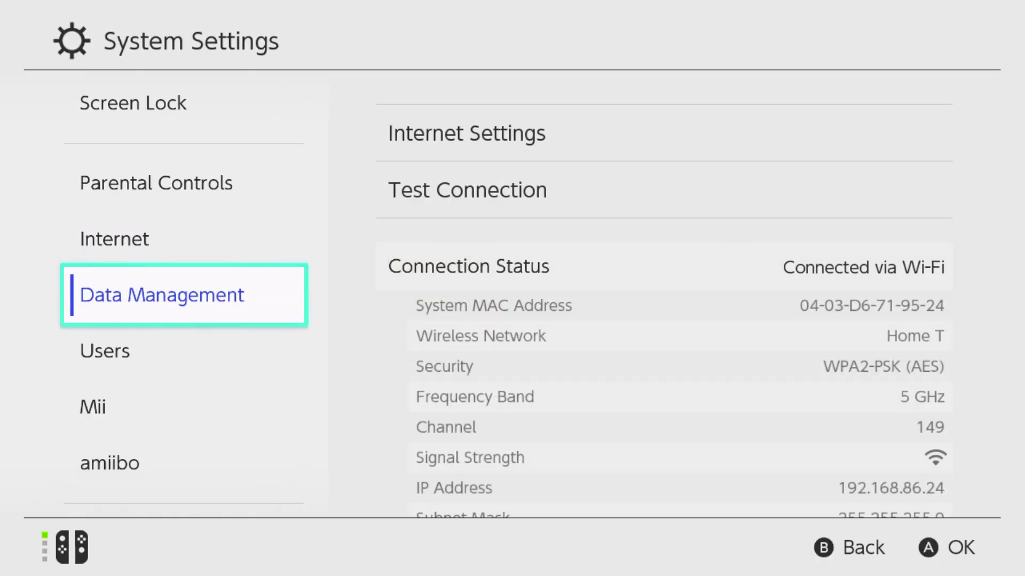
pyautogui.press('Down')
pyautogui.press('Up')
pyautogui.press('Up')
pyautogui.press('Up')
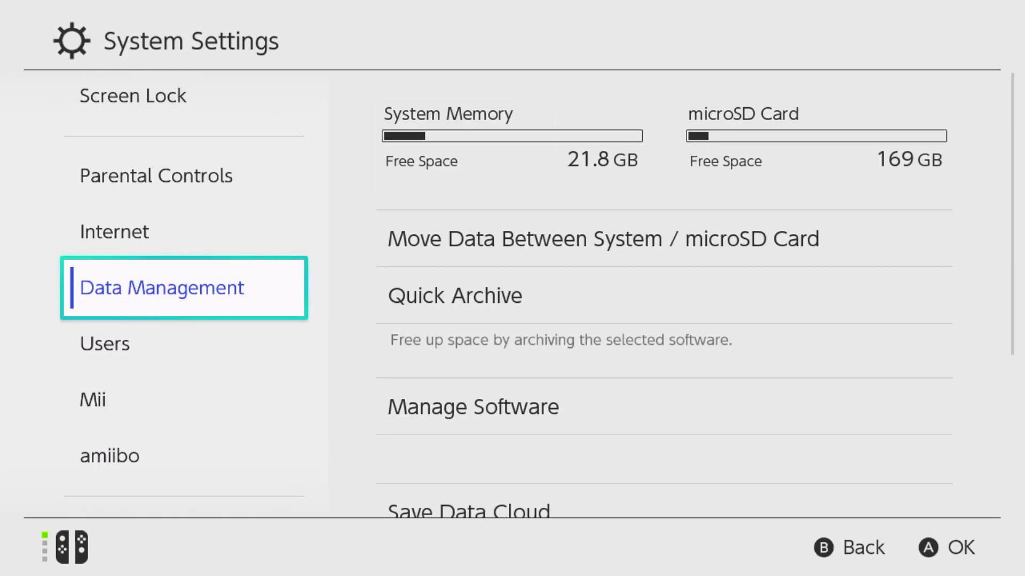
pyautogui.press('Right')
pyautogui.press('Down')
pyautogui.press('Down')
pyautogui.press('Down')
pyautogui.press('Up')
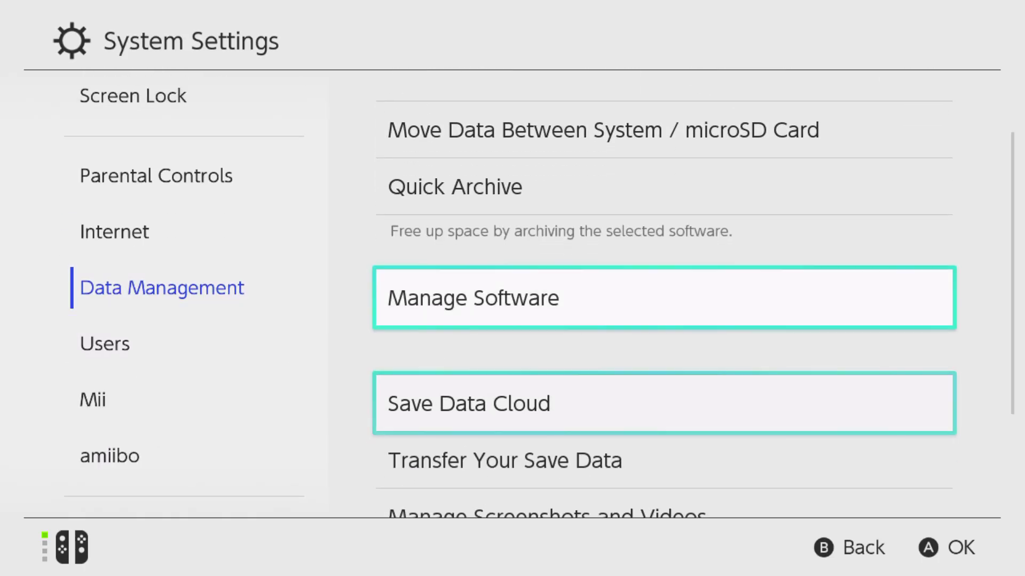
pyautogui.press('Return')
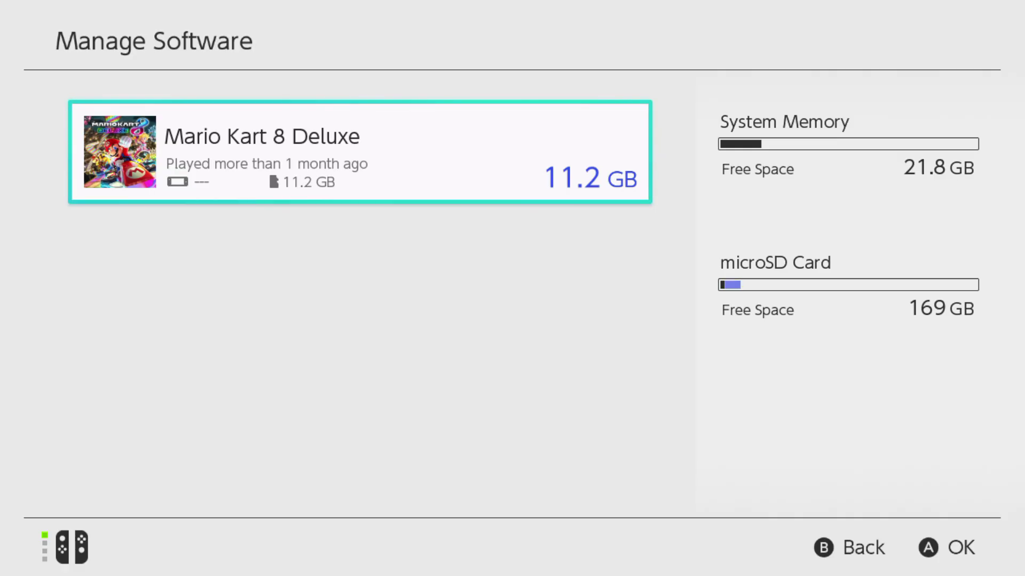
pyautogui.press('Escape')
pyautogui.press('Escape')
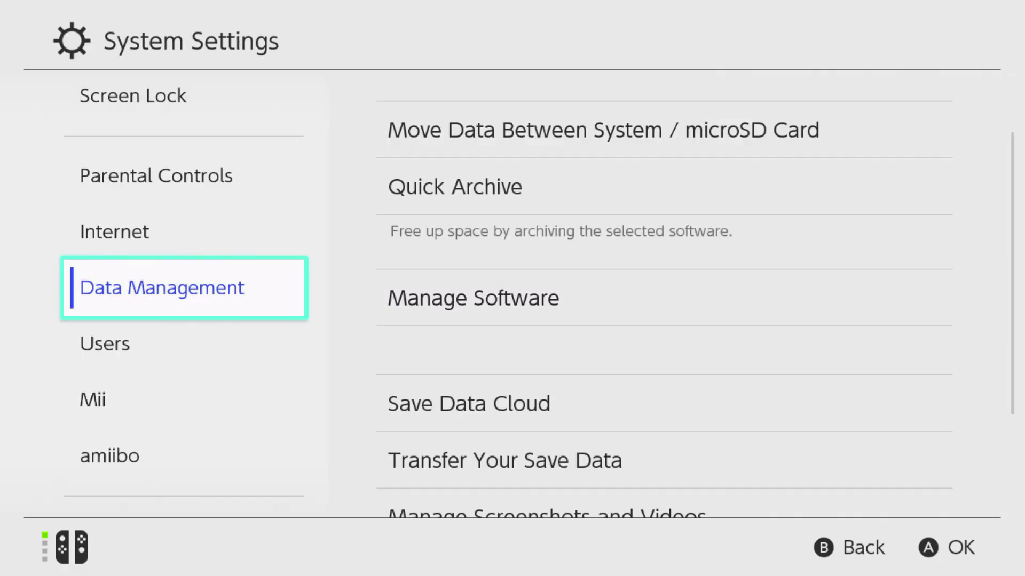
pyautogui.press('Escape')
# Step: Return to HOME, start hbmenu, and launch HB App Store from the app row
pyautogui.press('Down')
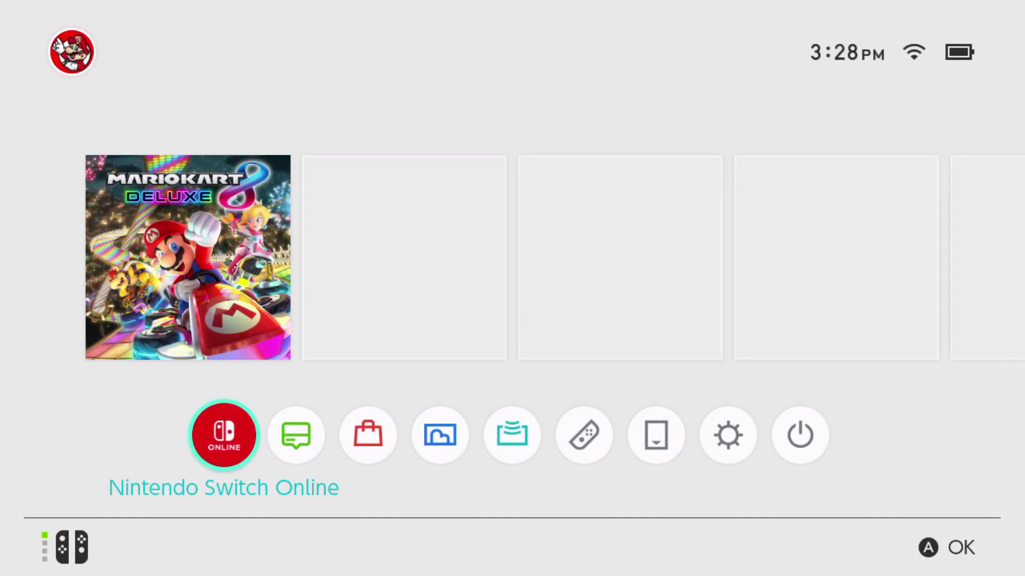
pyautogui.press('Right')
pyautogui.press('Right')
pyautogui.press('Return')
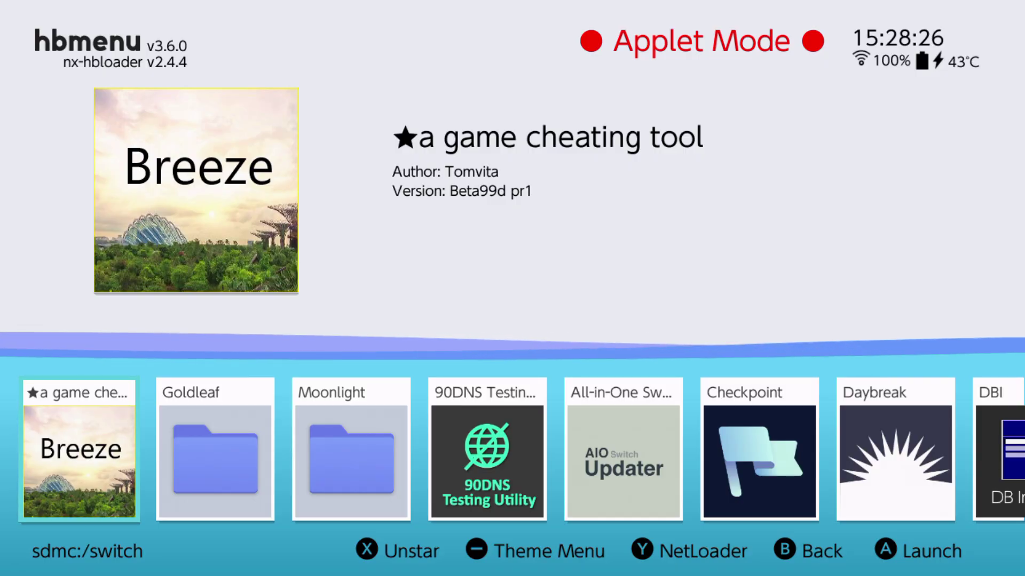
pyautogui.press('Right')
pyautogui.press('Right')
pyautogui.press('Right')
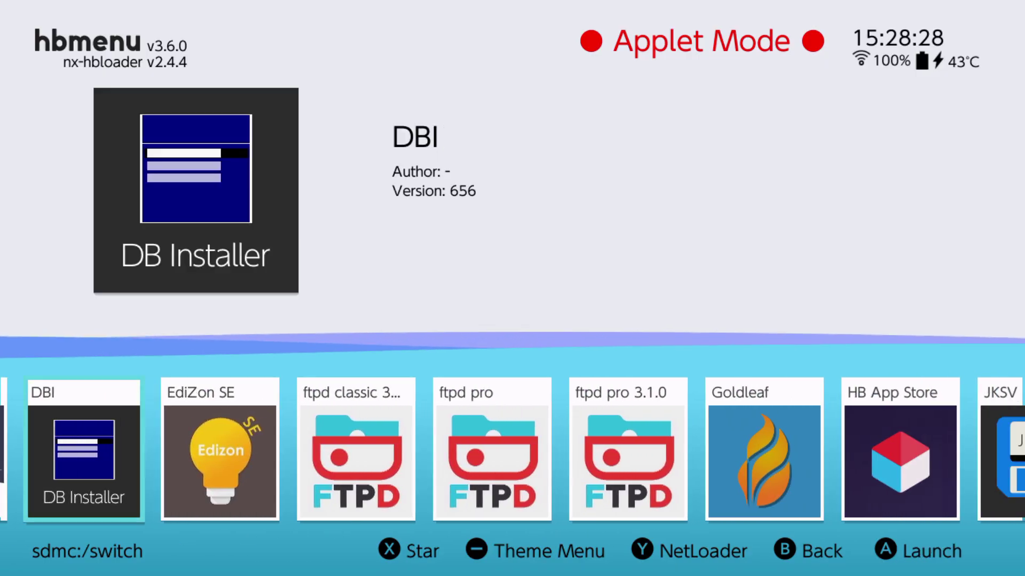
pyautogui.press('Right')
pyautogui.press('Right')
pyautogui.press('Right')
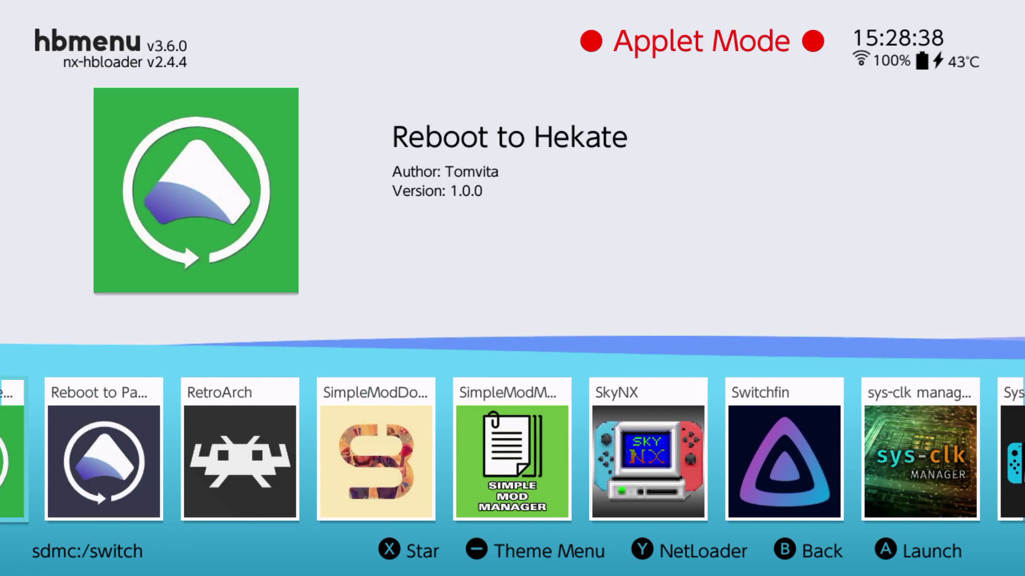
pyautogui.press('Left')
pyautogui.press('Left')
pyautogui.press('Left')
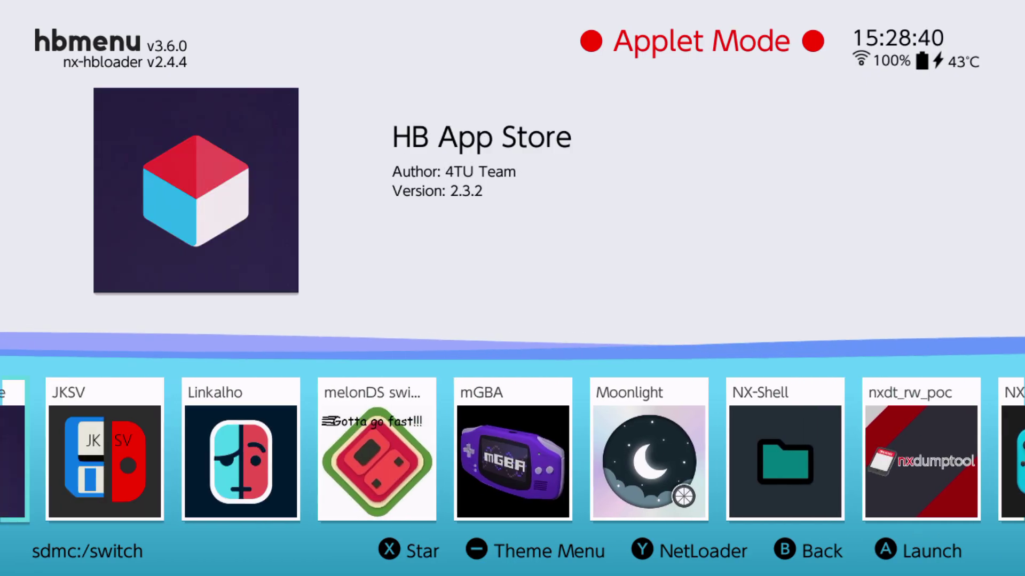
pyautogui.press('Left')
pyautogui.press('Left')
pyautogui.press('Left')
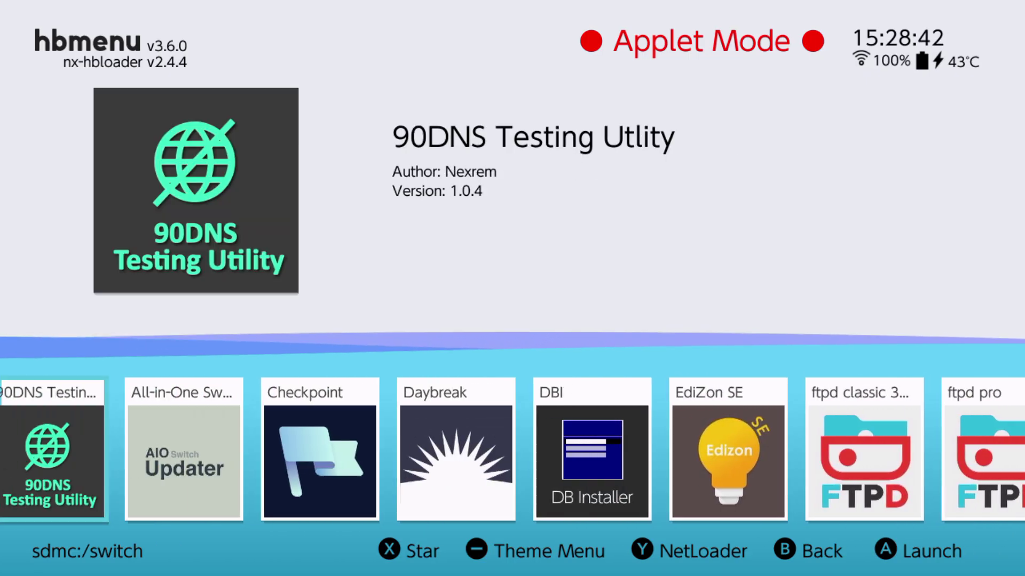
pyautogui.press('Right')
pyautogui.press('Right')
pyautogui.press('Right')
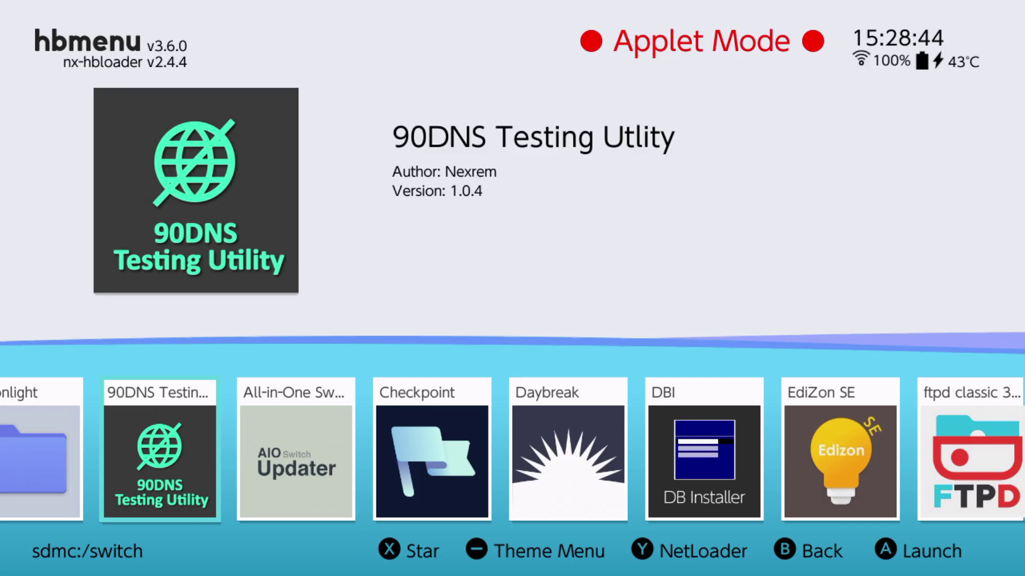
pyautogui.press('Right')
pyautogui.press('Right')
pyautogui.press('Right')
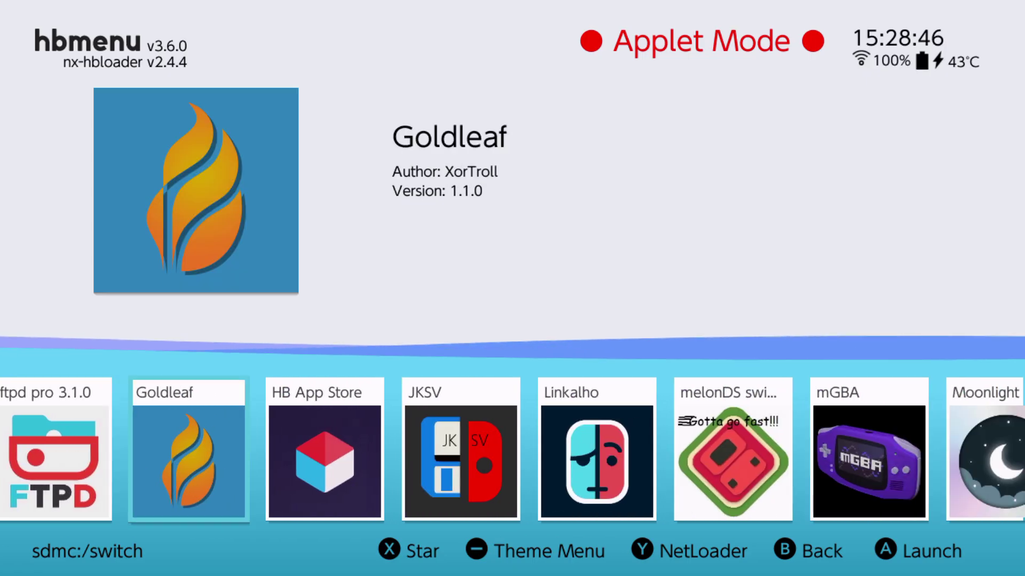
pyautogui.press('a')
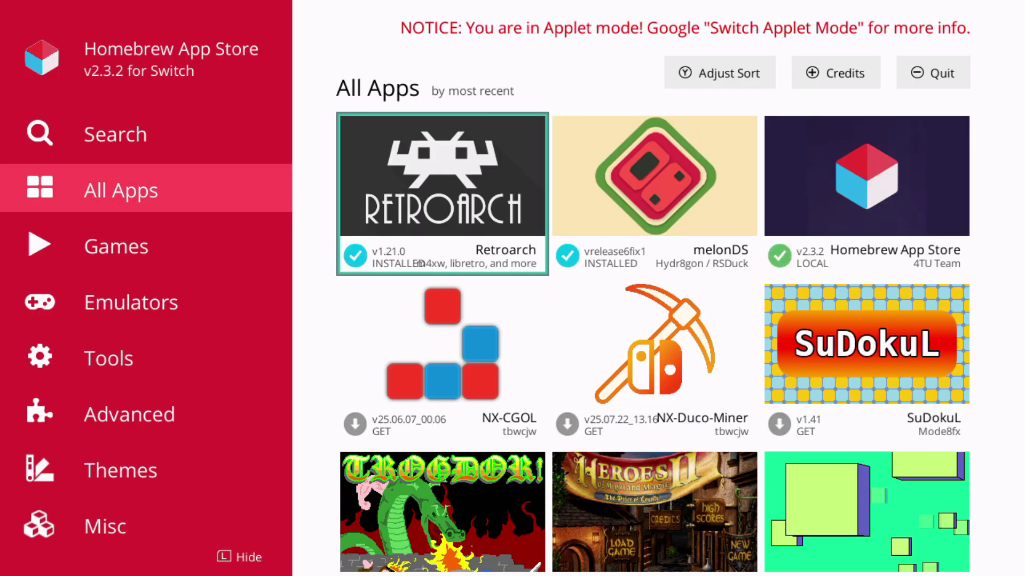
# Step: Open the store's search and spell 'tinfoil' on the on-screen keyboard
pyautogui.press('Left')
pyautogui.press('Up')
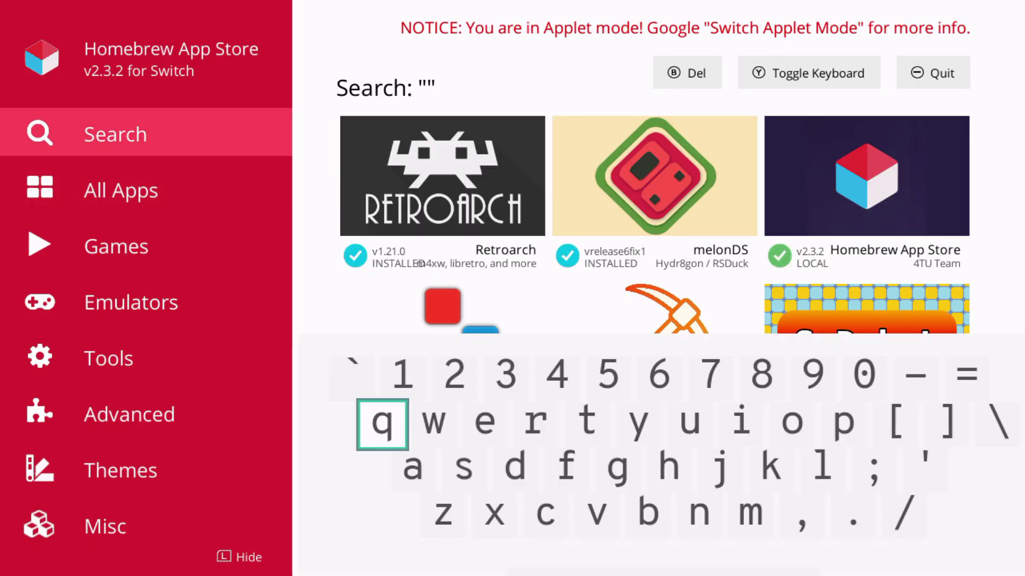
pyautogui.press('Right')
pyautogui.press('Right')
pyautogui.press('Right')
pyautogui.press('a')
pyautogui.press('Right')
pyautogui.press('Right')
pyautogui.press('Right')
pyautogui.press('a')
pyautogui.press('Down')
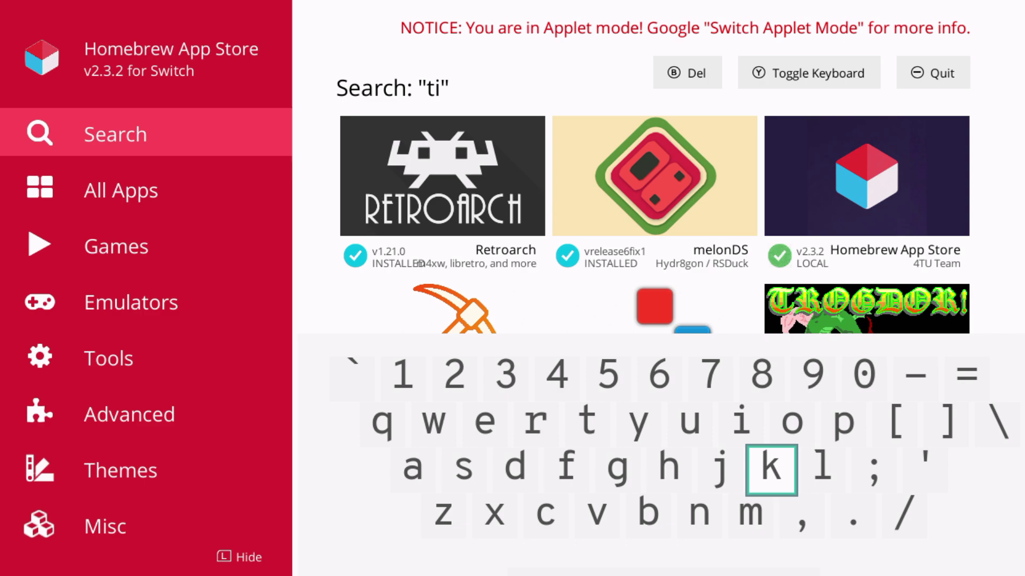
pyautogui.press('Down')
pyautogui.press('Left')
pyautogui.press('Left')
pyautogui.press('a')
pyautogui.press('Up')
pyautogui.press('Left')
pyautogui.press('Left')
pyautogui.press('a')
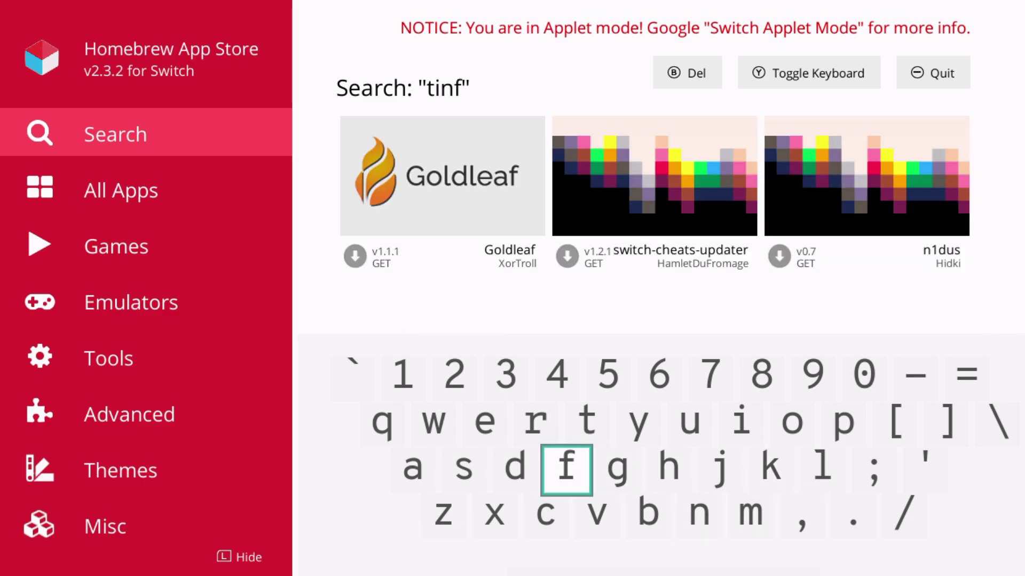
pyautogui.press('Up')
pyautogui.press('Right')
pyautogui.press('Right')
pyautogui.press('Right')
pyautogui.press('Right')
pyautogui.press('a')
pyautogui.press('Left')
pyautogui.press('a')
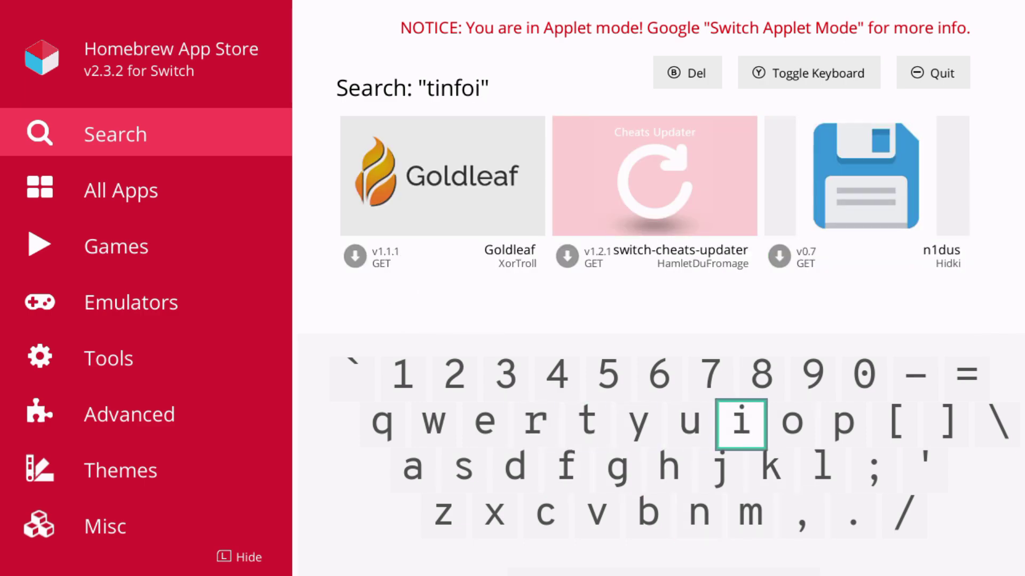
pyautogui.press('Down')
pyautogui.press('Right')
pyautogui.press('a')
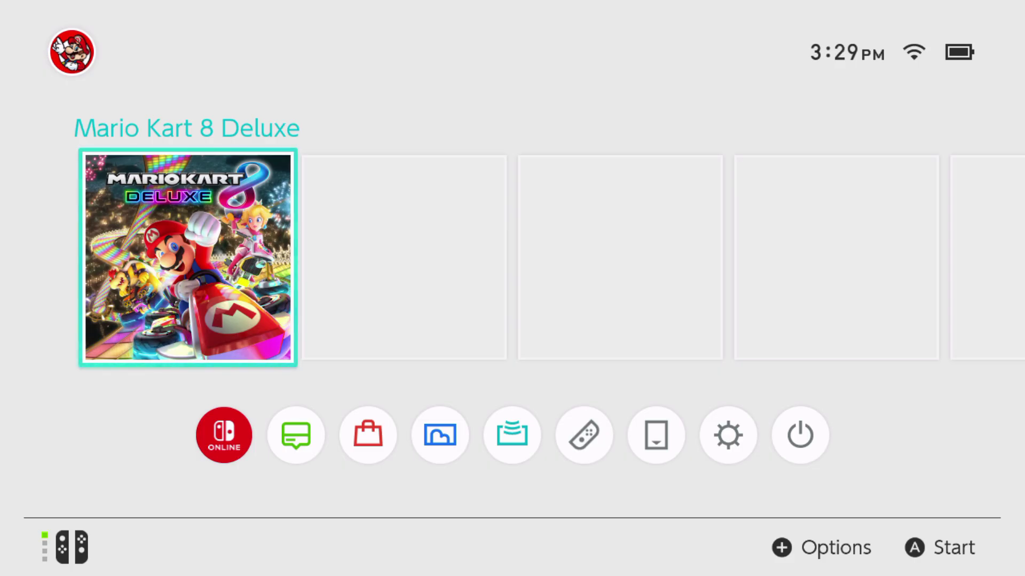
pyautogui.press('Down')
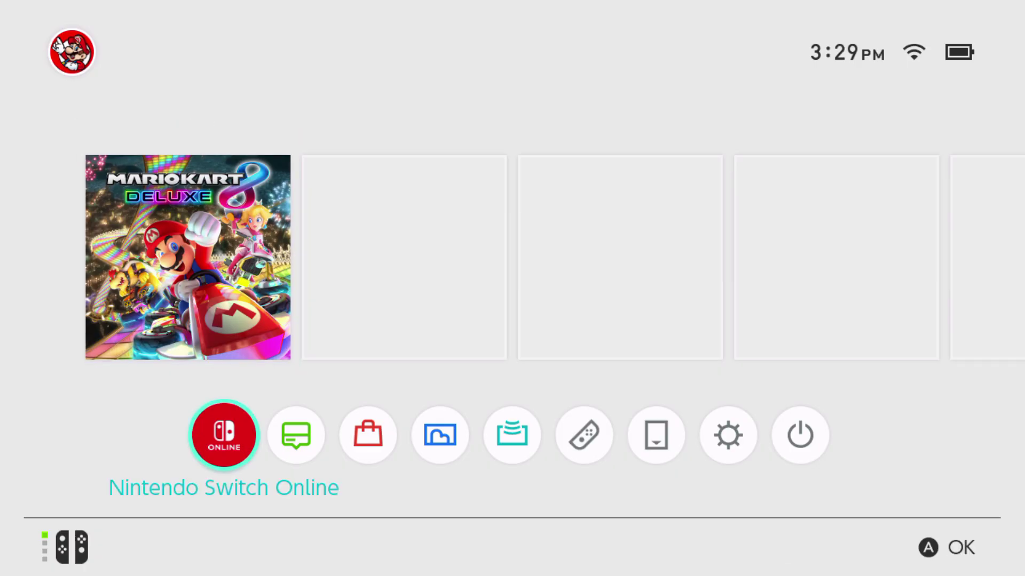
pyautogui.press('Right')
pyautogui.press('Right')
pyautogui.press('Right')
pyautogui.press('Right')
pyautogui.press('Right')
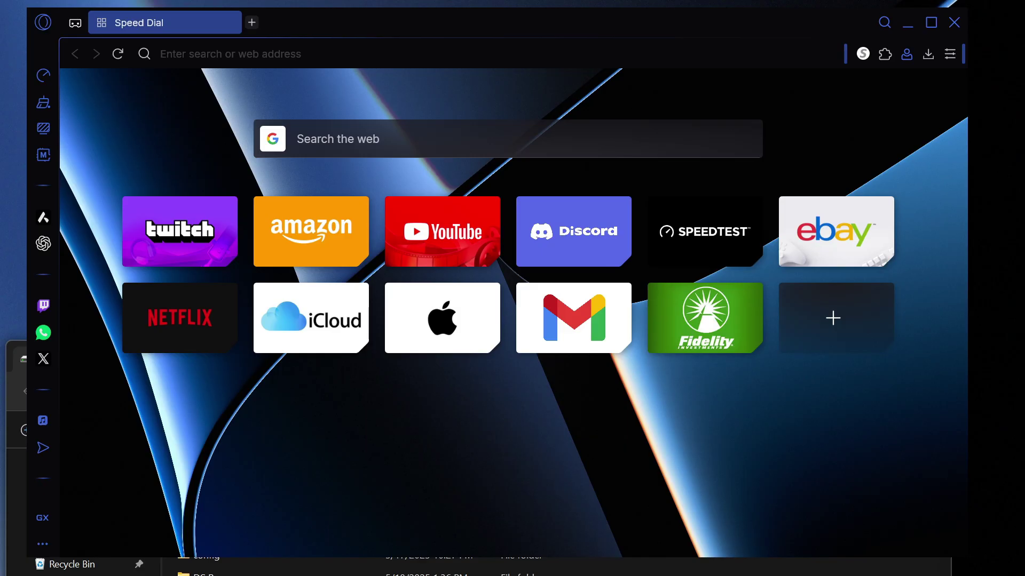
# Step: Web-search 'tinfoil' and go to the download links on the Tinfoil page
pyautogui.click(414, 53)
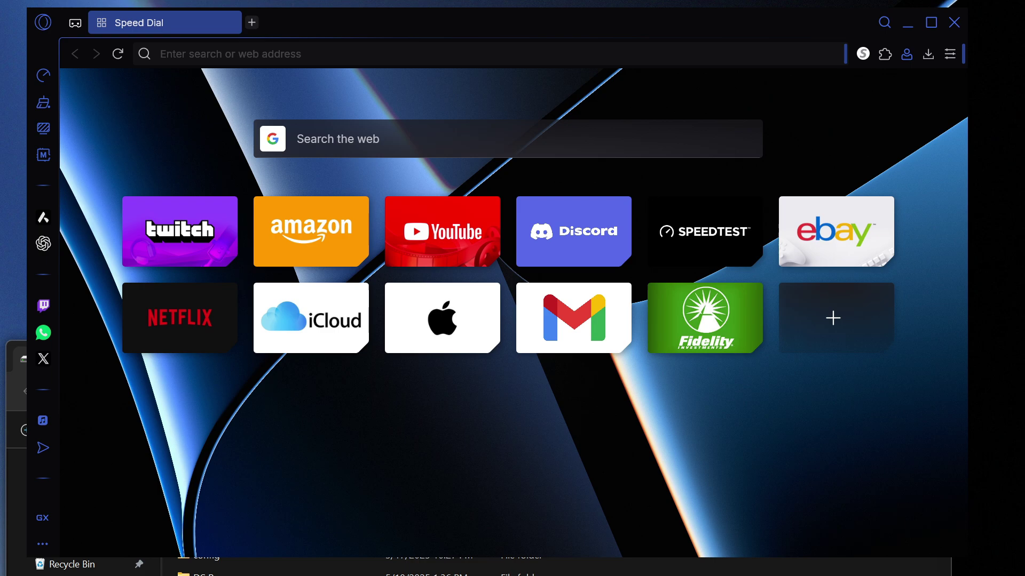
pyautogui.write('tinfoil')
pyautogui.press('Return')
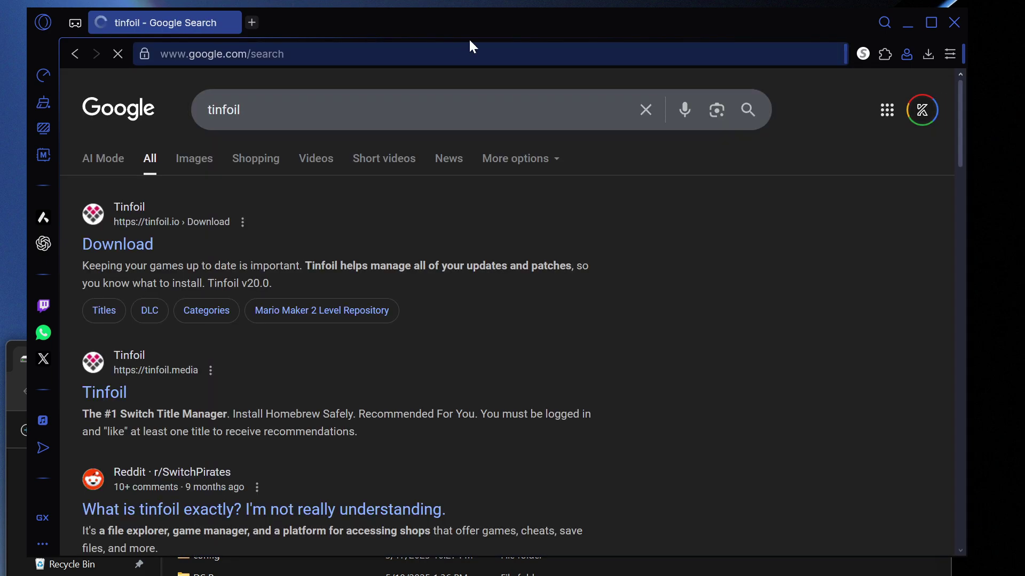
pyautogui.click(152, 251)
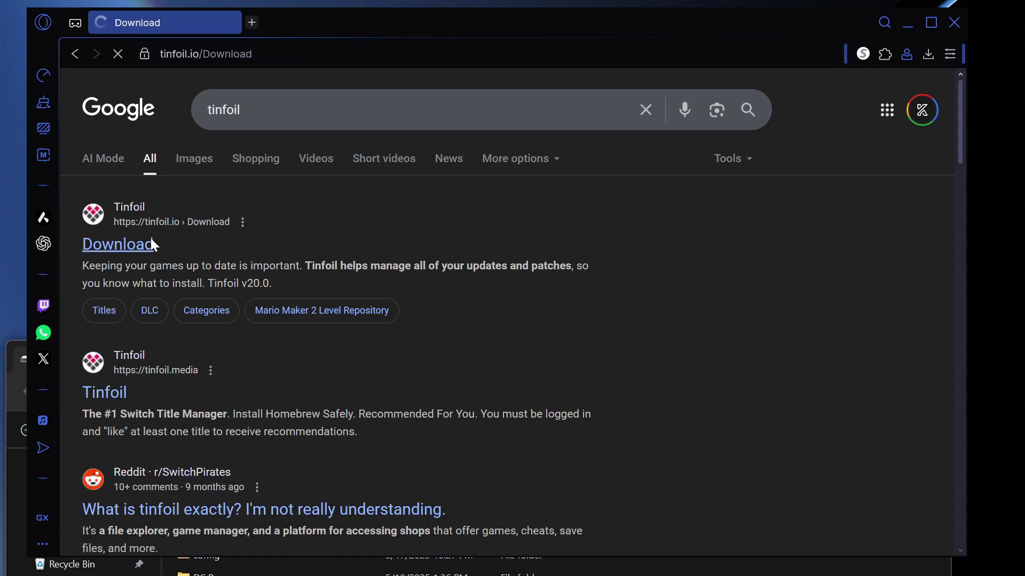
pyautogui.scroll(-3, 190, 245)
pyautogui.scroll(-8, 190, 246)
pyautogui.scroll(12, 246, 240)
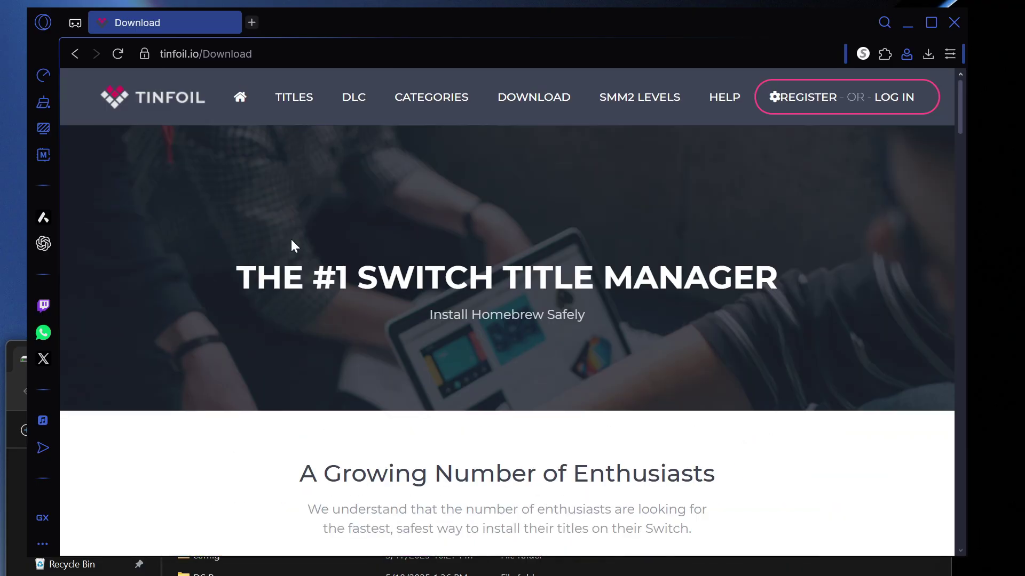
pyautogui.click(555, 101)
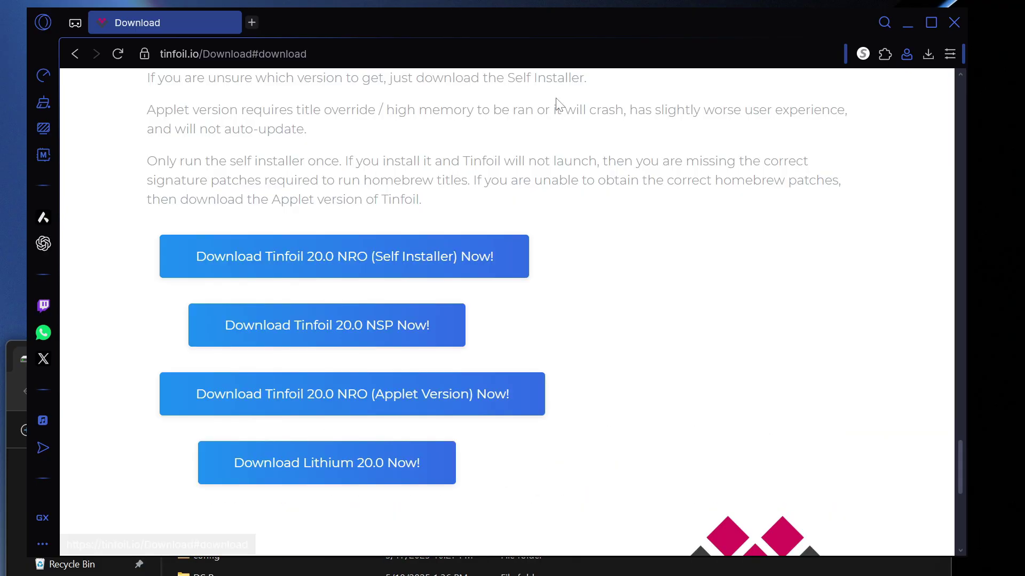
# Step: Save the Tinfoil 20.0 Self Installer and Applet Mode zips to Downloads
pyautogui.click(319, 268)
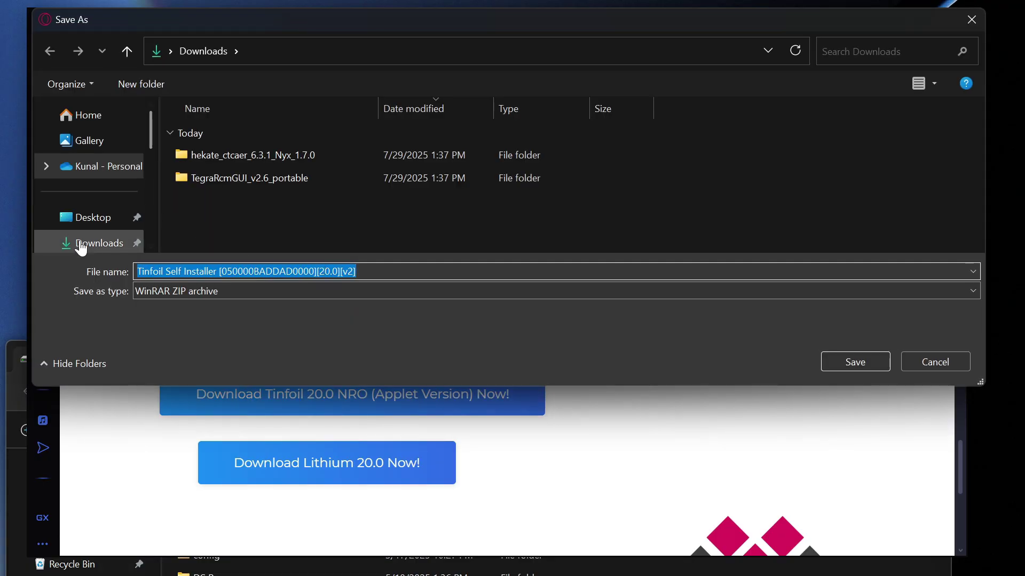
pyautogui.click(80, 244)
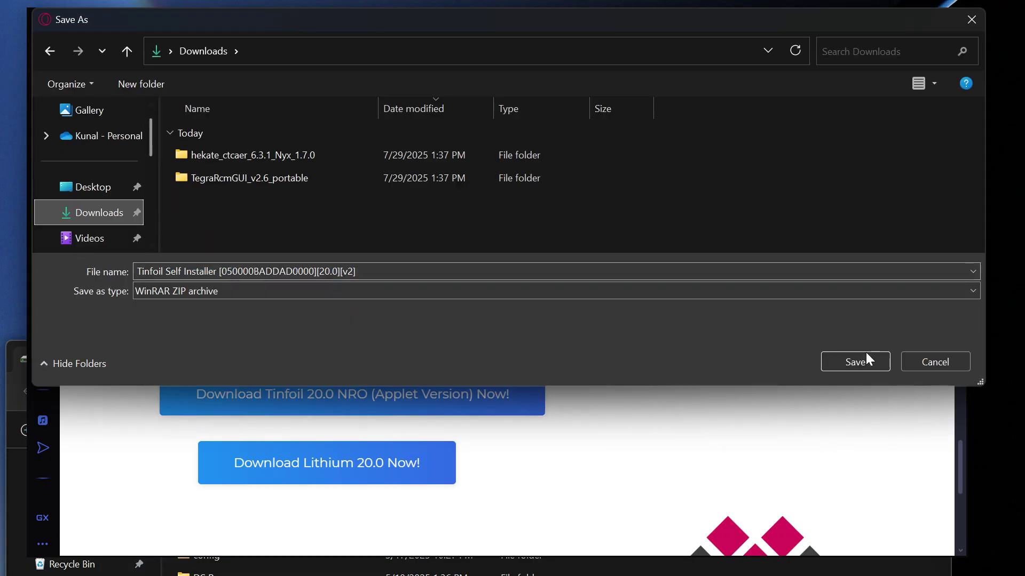
pyautogui.click(843, 358)
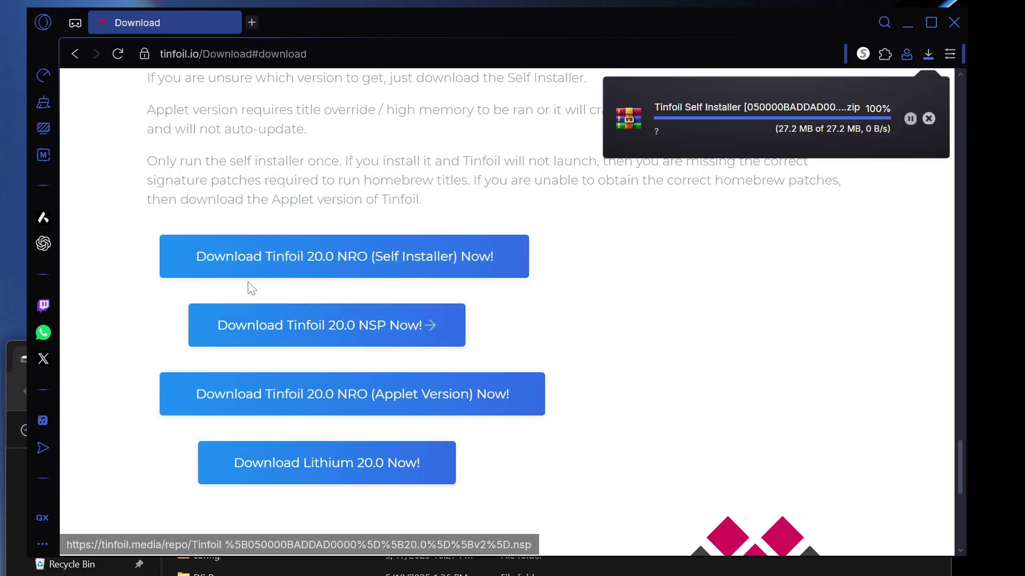
pyautogui.click(386, 407)
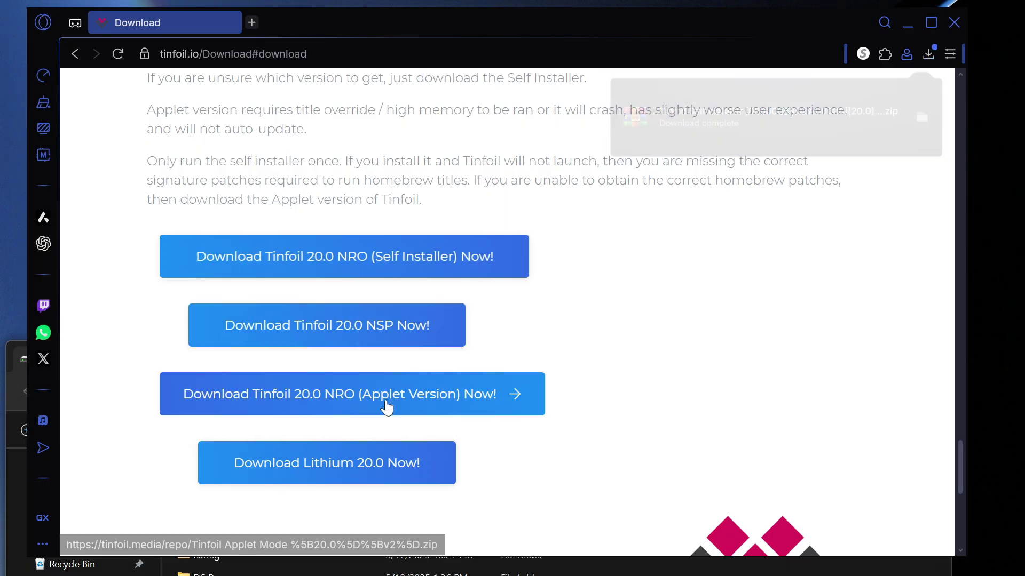
pyautogui.click(80, 240)
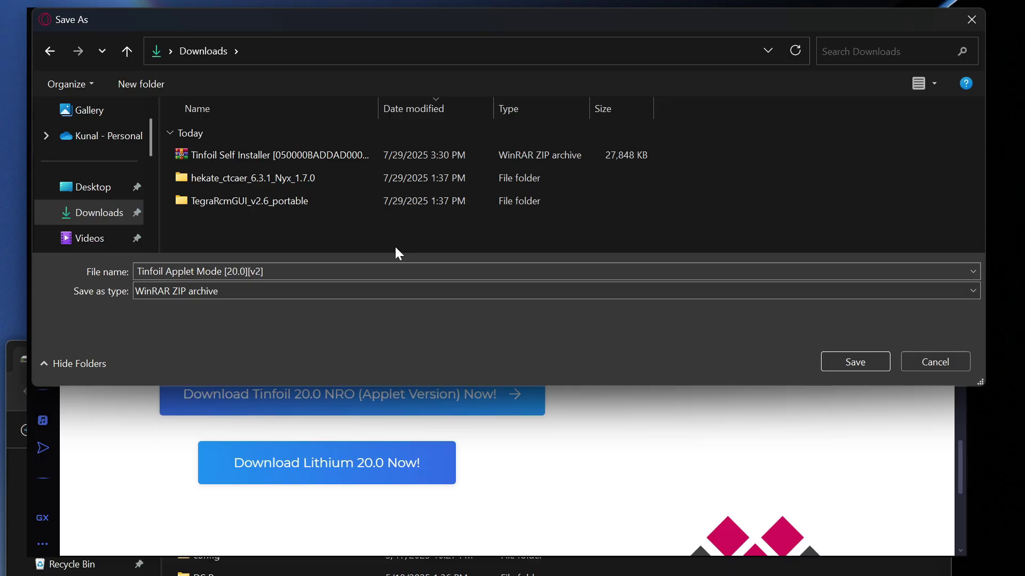
pyautogui.click(837, 366)
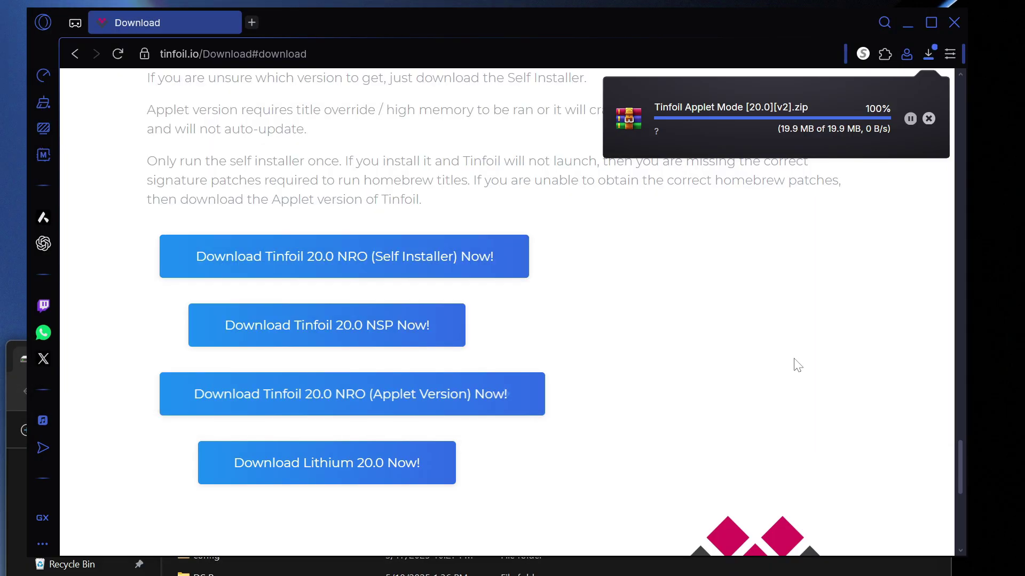
pyautogui.click(254, 22)
# Step: Search for sigpatches and save 2nd-ATM1.9.2-Hekate6.3.1-sigpatch.zip from GitHub to Downloads
pyautogui.write('sigma')
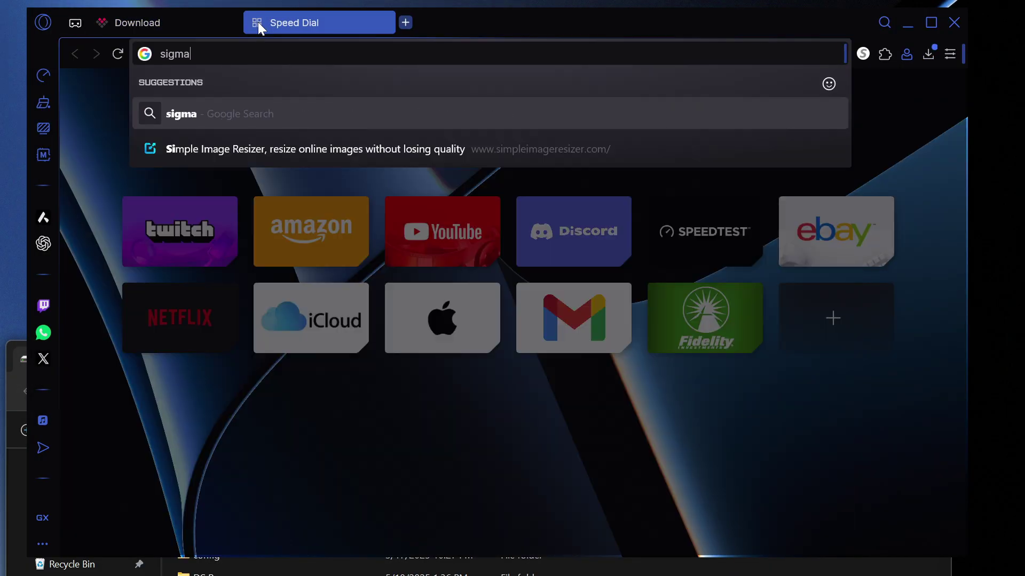
pyautogui.press('BackSpace')
pyautogui.press('BackSpace')
pyautogui.write('paty')
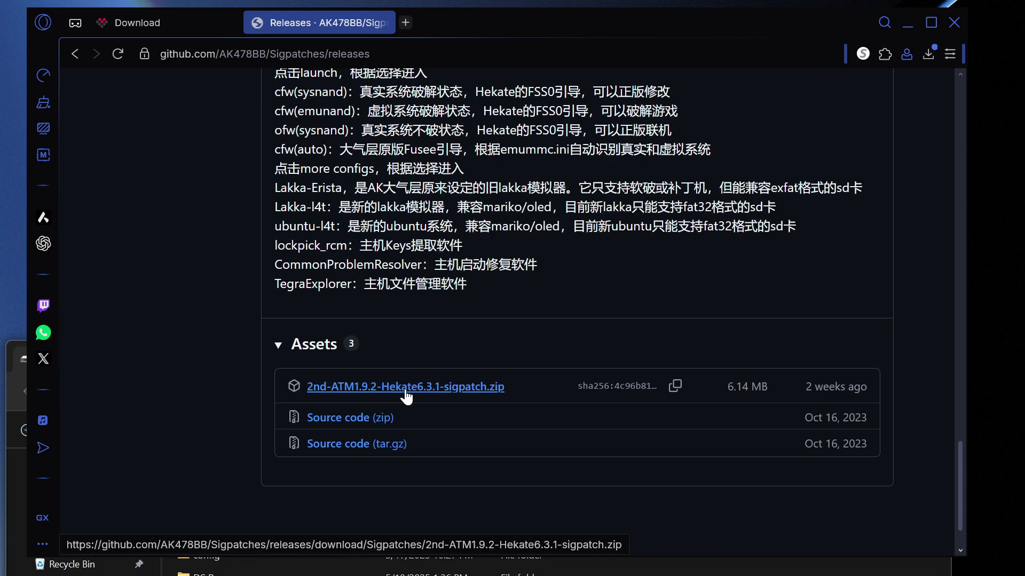
pyautogui.click(405, 388)
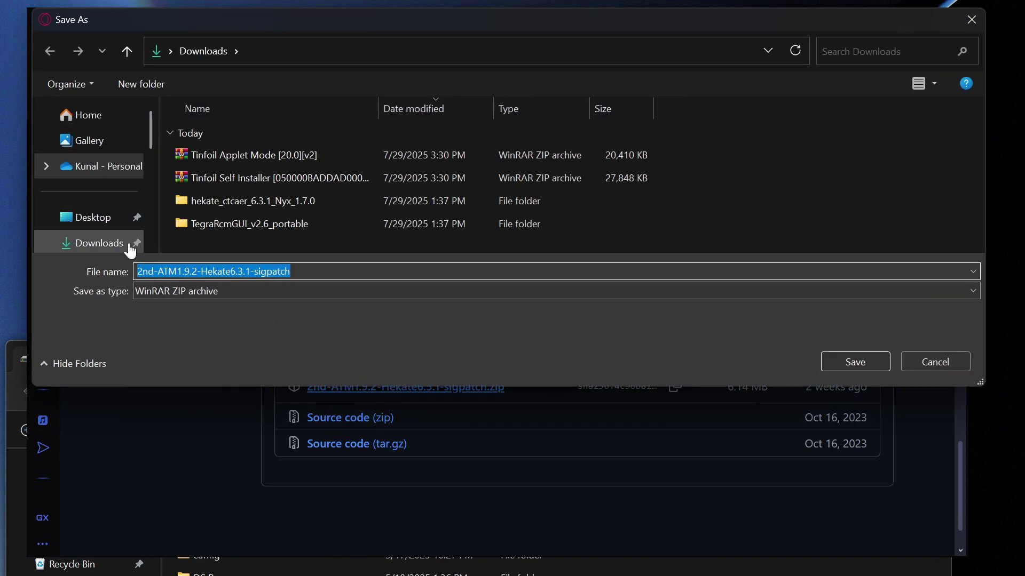
pyautogui.scroll(-1, 131, 251)
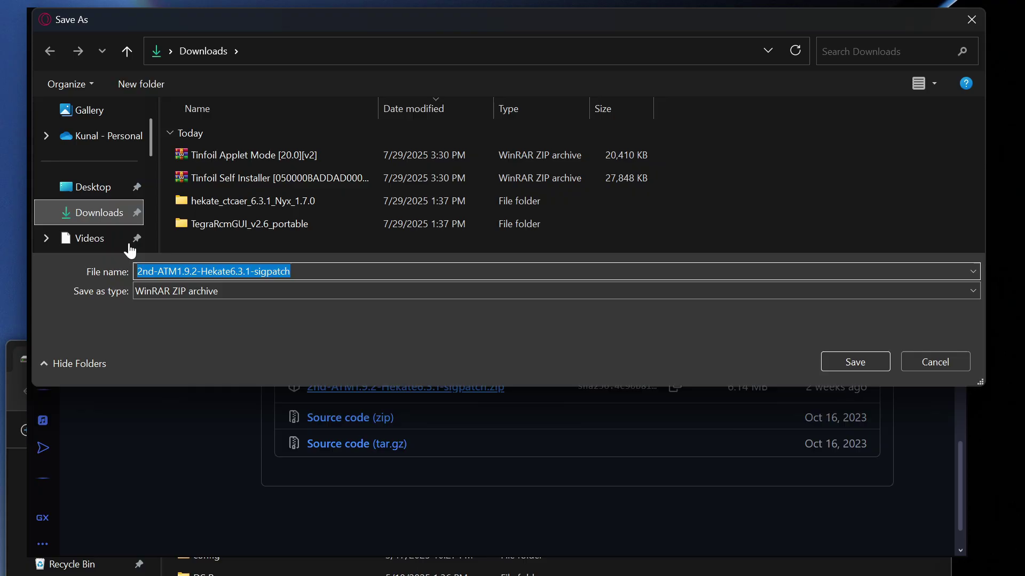
pyautogui.click(882, 356)
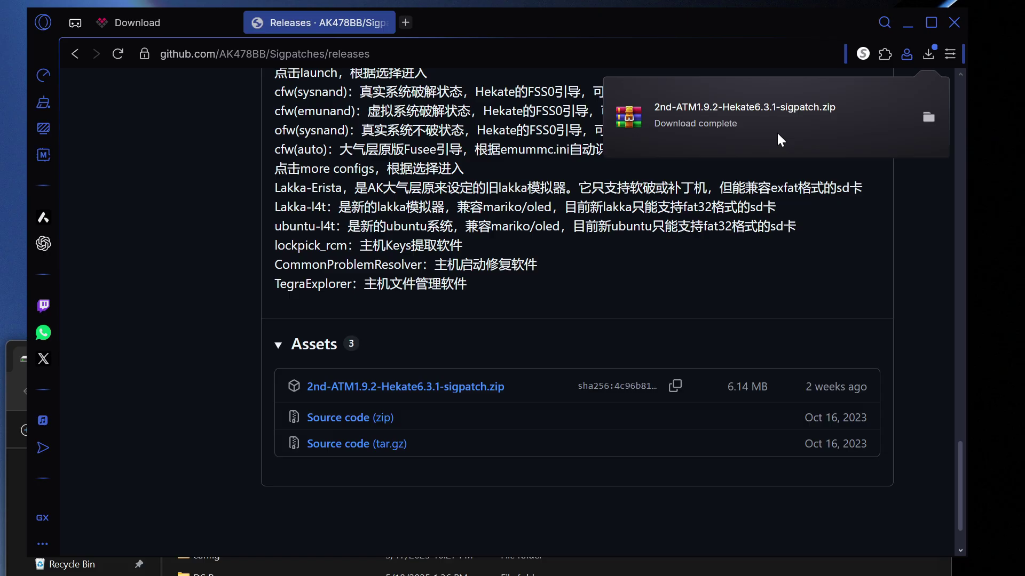
# Step: Bring the File Explorer window forward and open the Downloads folder
pyautogui.click(852, 567)
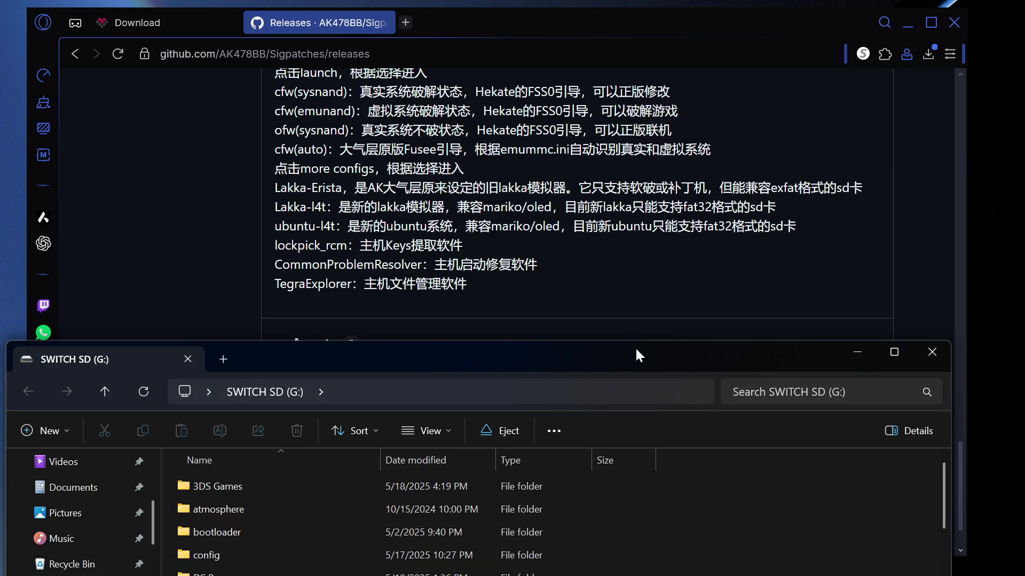
pyautogui.moveTo(643, 414); pyautogui.dragTo(645, 78)
pyautogui.scroll(2, 177, 239)
pyautogui.click(80, 298)
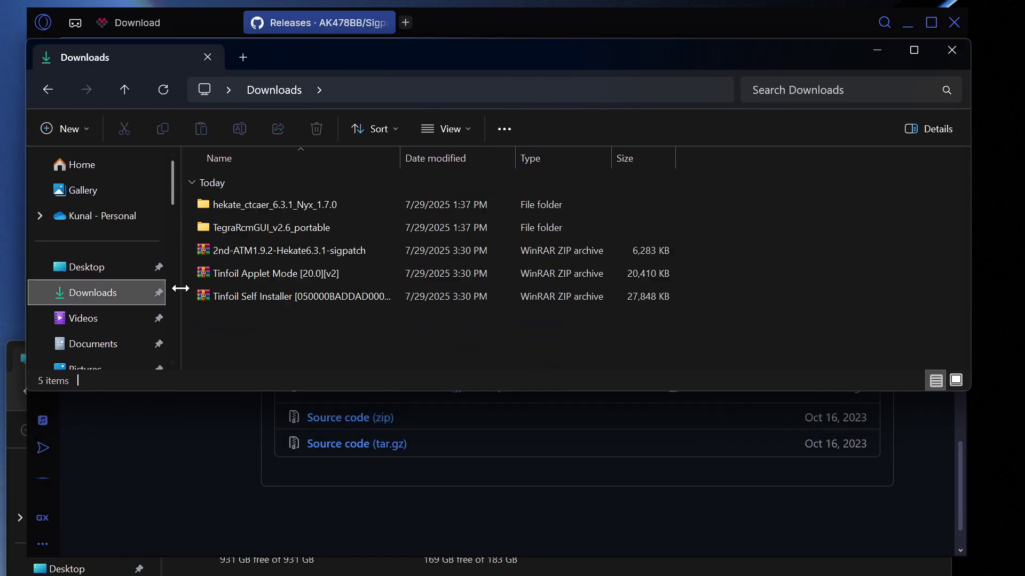
# Step: Extract the sigpatch, Tinfoil Applet Mode and Self Installer zips with WinRAR into matching folders
pyautogui.rightClick(235, 249)
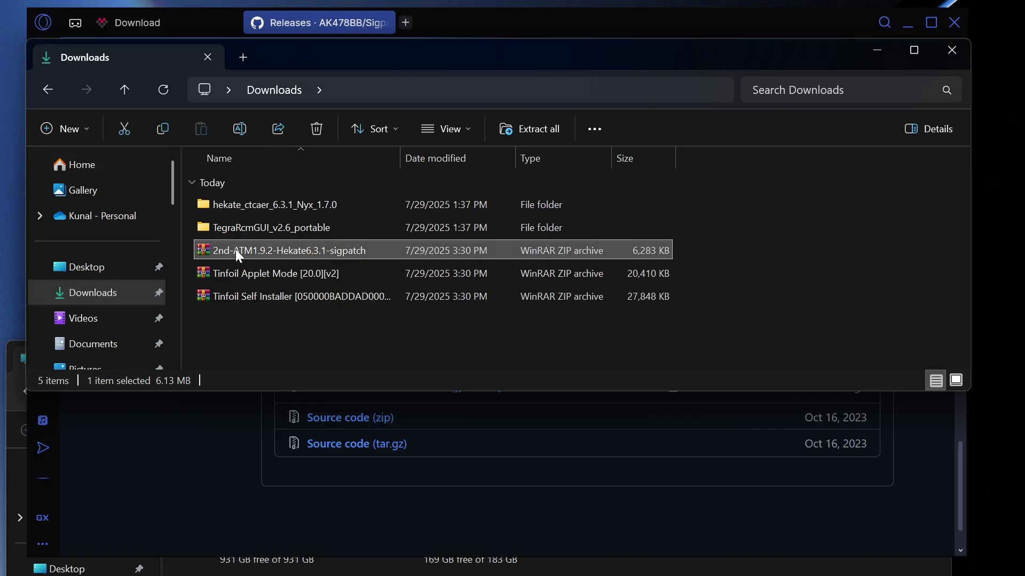
pyautogui.moveTo(348, 547)
pyautogui.click(528, 556)
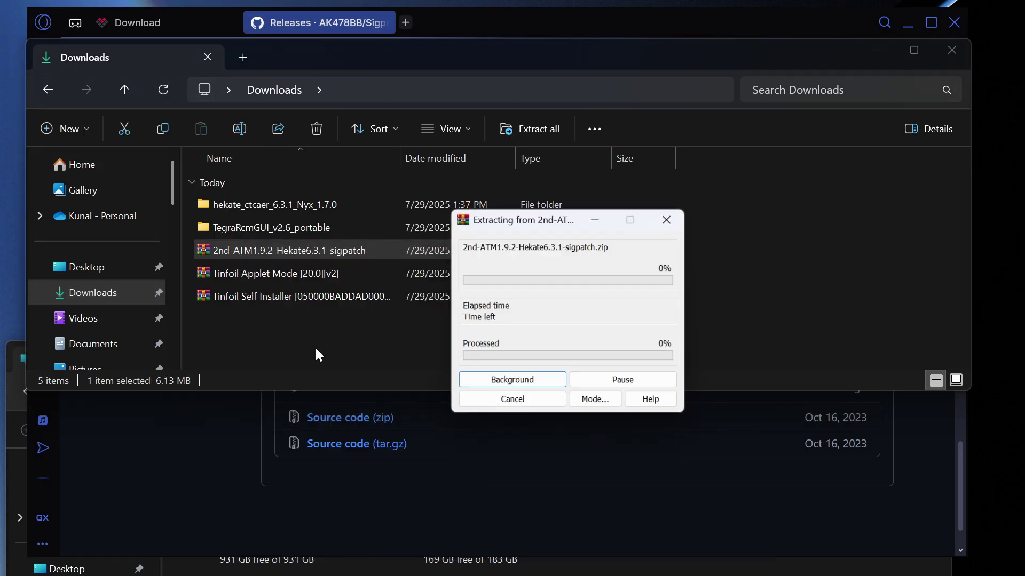
pyautogui.rightClick(262, 280)
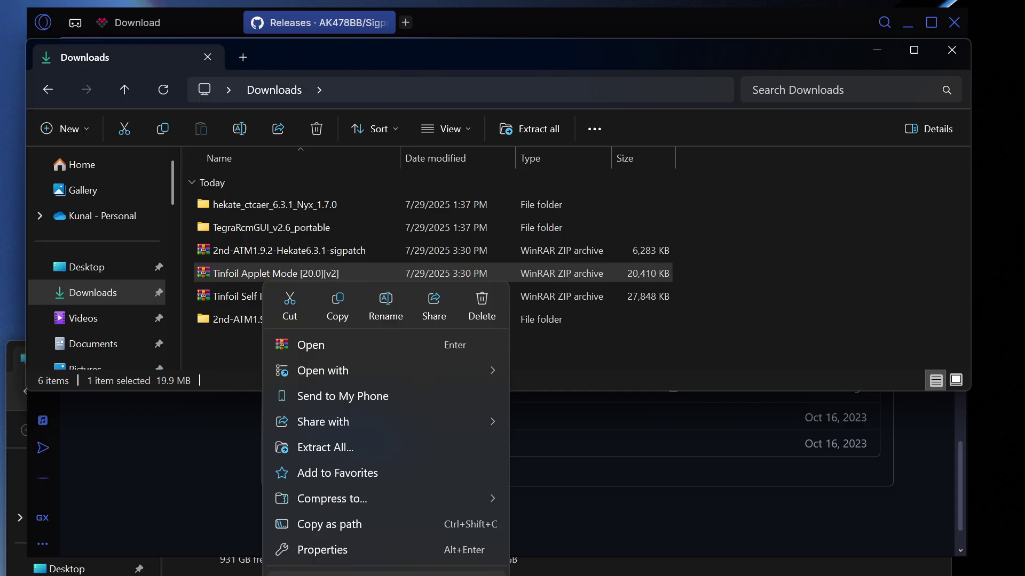
pyautogui.click(528, 571)
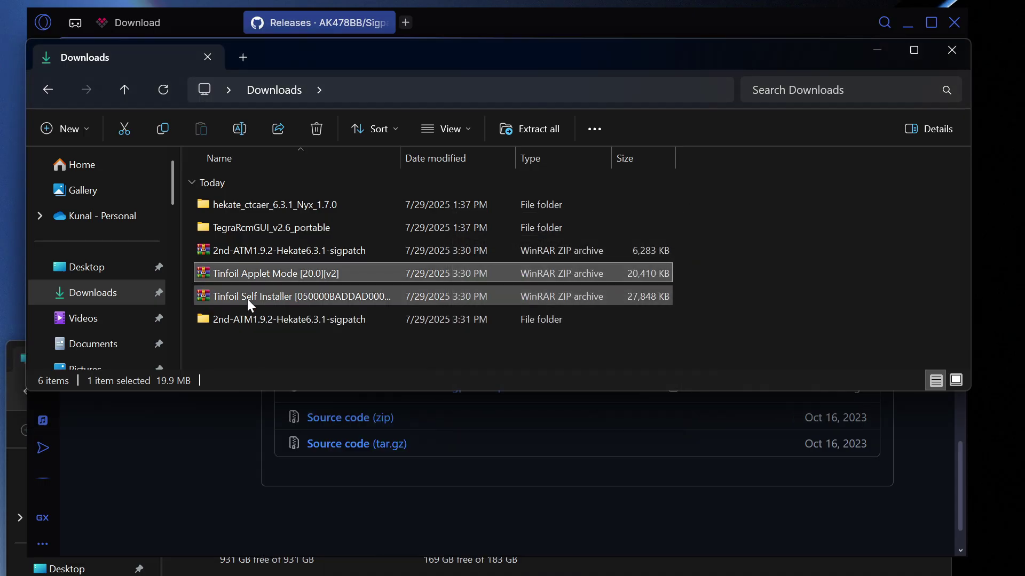
pyautogui.click(248, 300)
pyautogui.rightClick(248, 299)
pyautogui.moveTo(299, 251)
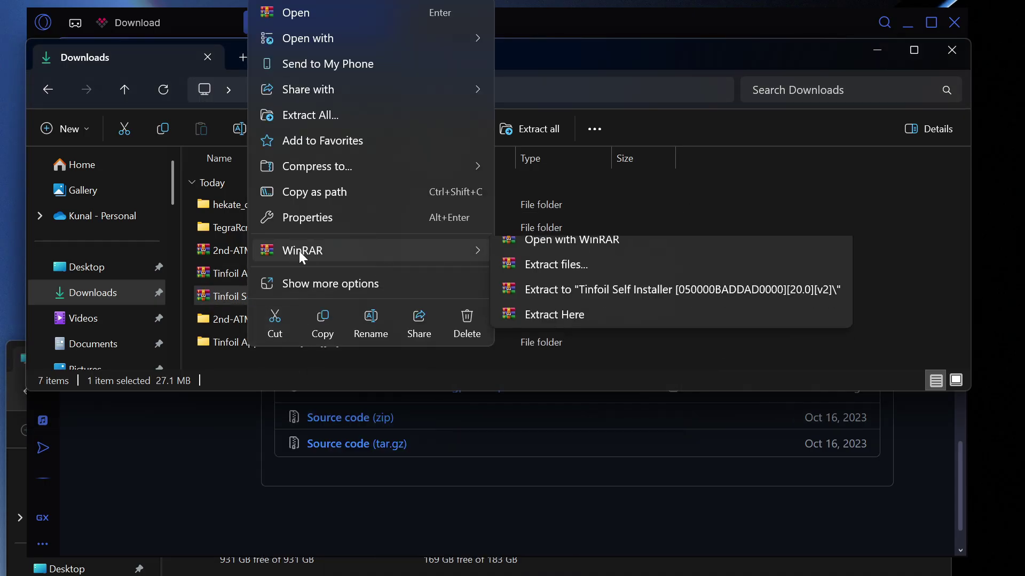
pyautogui.click(575, 304)
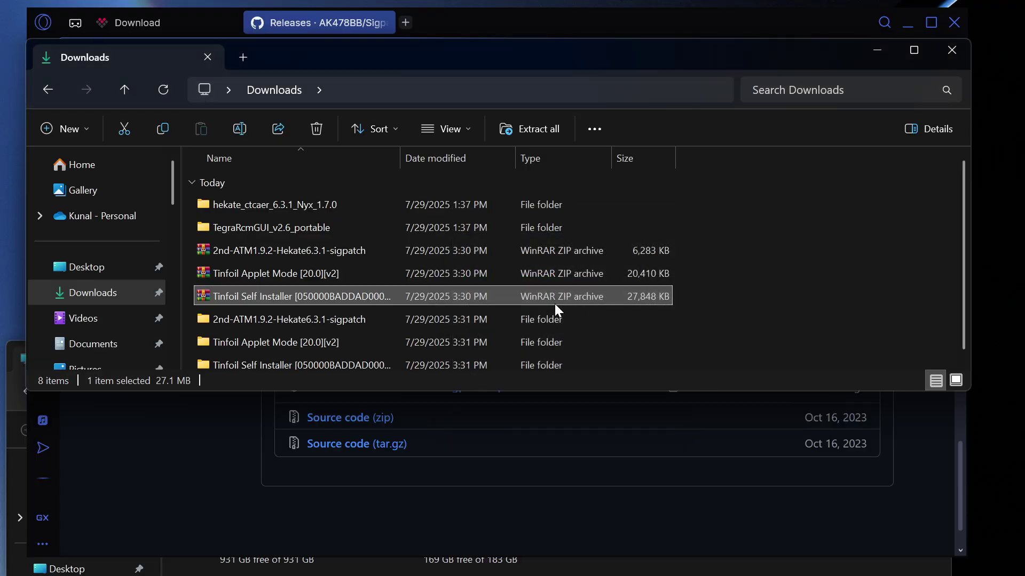
pyautogui.moveTo(187, 245); pyautogui.dragTo(262, 292)
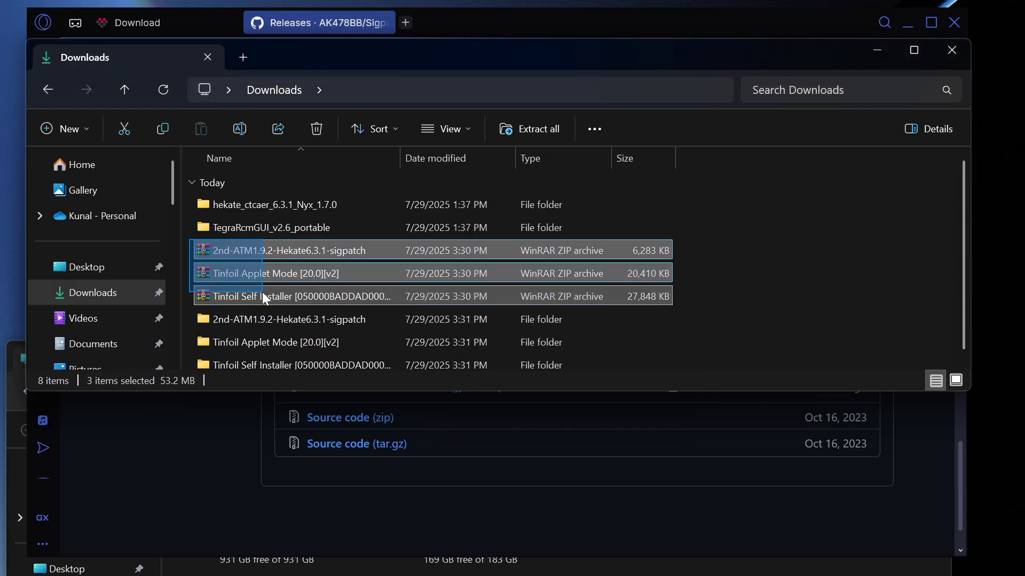
# Step: Delete the three zips and open SWITCH SD (G:) in a new window
pyautogui.click(317, 129)
pyautogui.press('super')
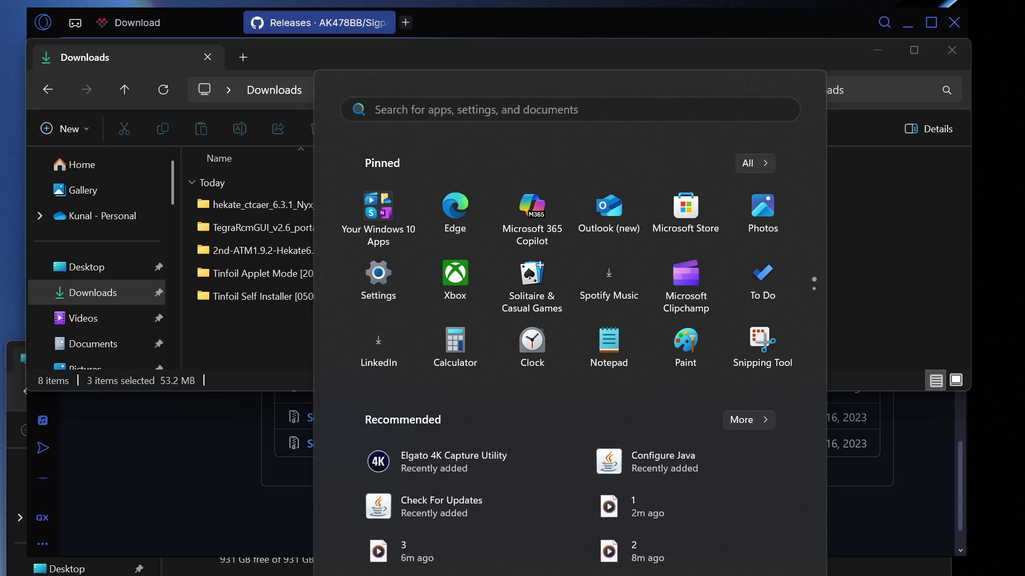
pyautogui.scroll(-10, 103, 341)
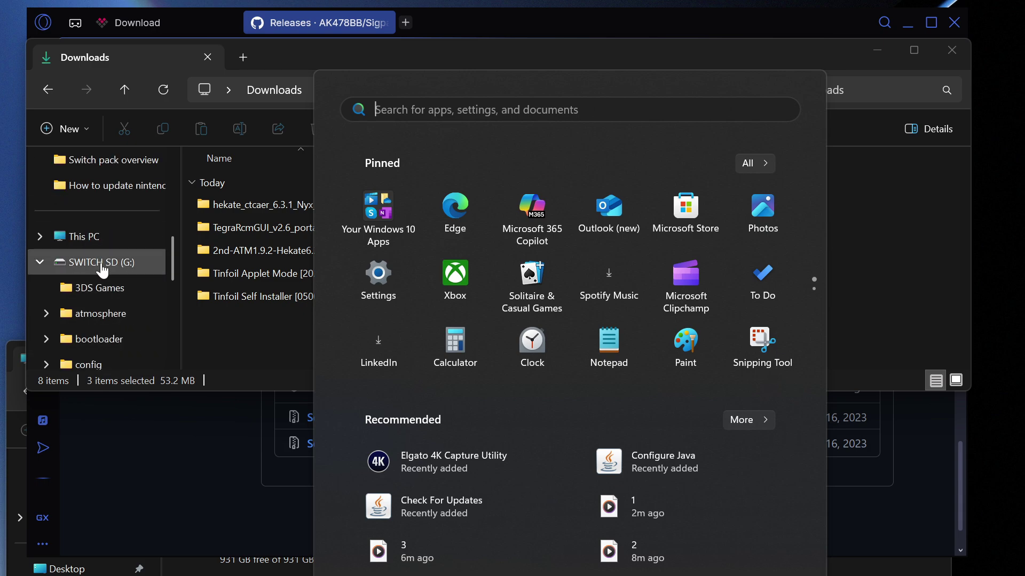
pyautogui.rightClick(102, 262)
pyautogui.click(182, 384)
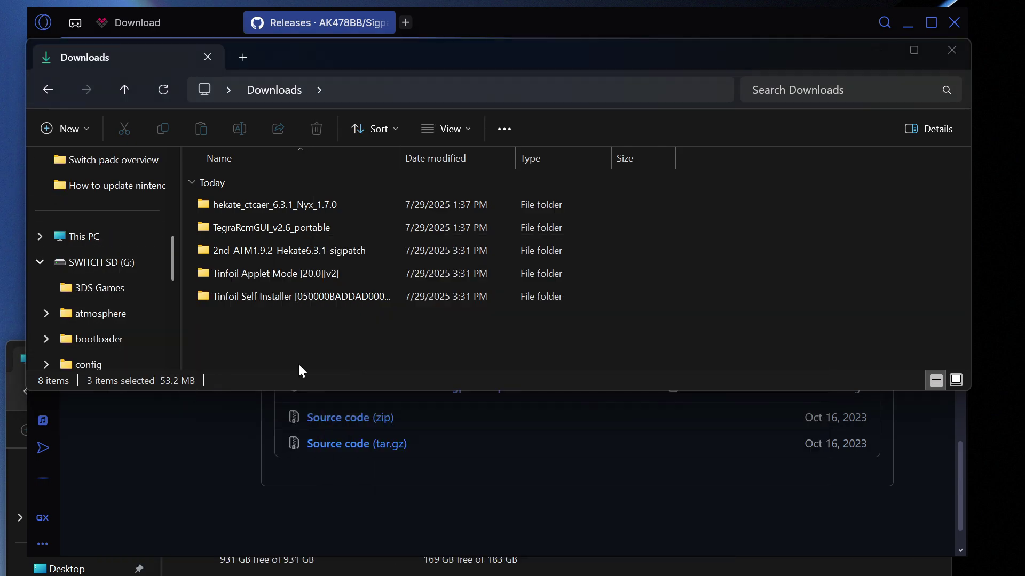
# Step: Copy the sigpatch folder's contents onto SWITCH SD (G:), replacing existing files
pyautogui.moveTo(394, 94)
pyautogui.mouseDown()
pyautogui.moveTo(402, 165)
pyautogui.moveTo(364, 354)
pyautogui.mouseUp()
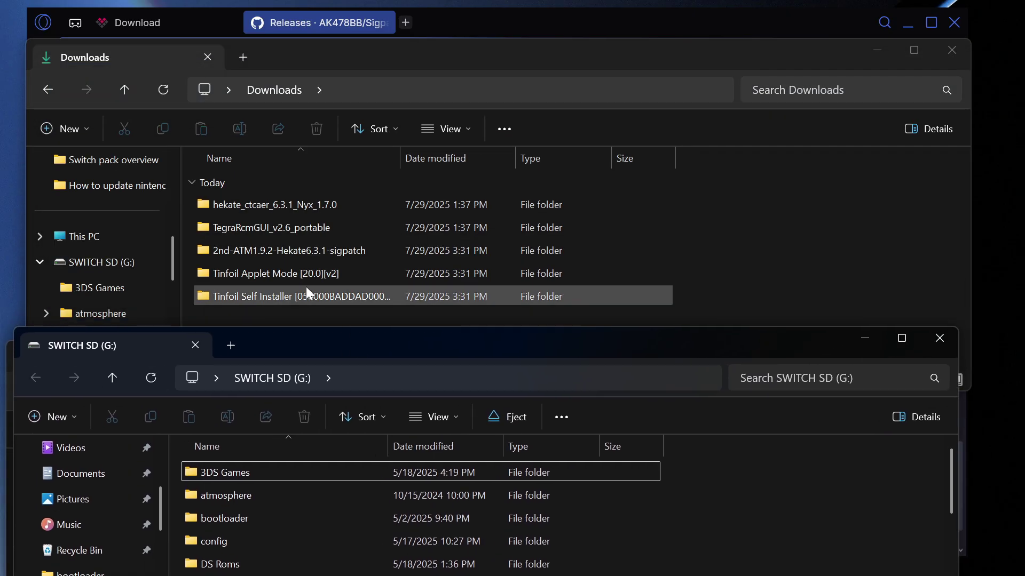
pyautogui.doubleClick(270, 255)
pyautogui.moveTo(190, 206)
pyautogui.mouseDown()
pyautogui.moveTo(374, 368)
pyautogui.moveTo(436, 406)
pyautogui.moveTo(819, 564)
pyautogui.moveTo(808, 491)
pyautogui.mouseUp()
pyautogui.moveTo(769, 372)
pyautogui.mouseDown()
pyautogui.moveTo(739, 366)
pyautogui.moveTo(531, 110)
pyautogui.moveTo(437, 177)
pyautogui.moveTo(663, 308)
pyautogui.moveTo(771, 515)
pyautogui.moveTo(751, 498)
pyautogui.mouseUp()
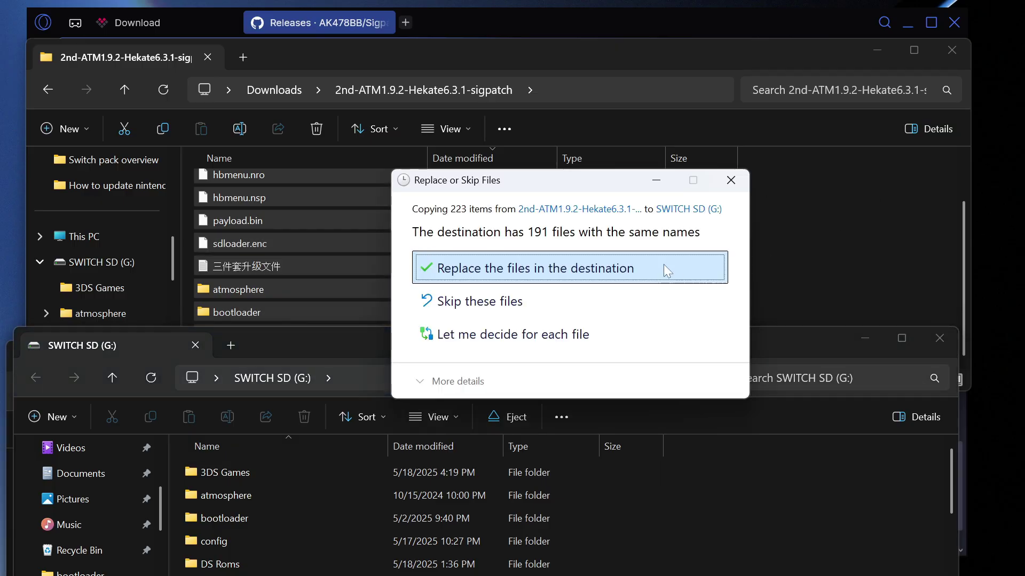
pyautogui.click(663, 267)
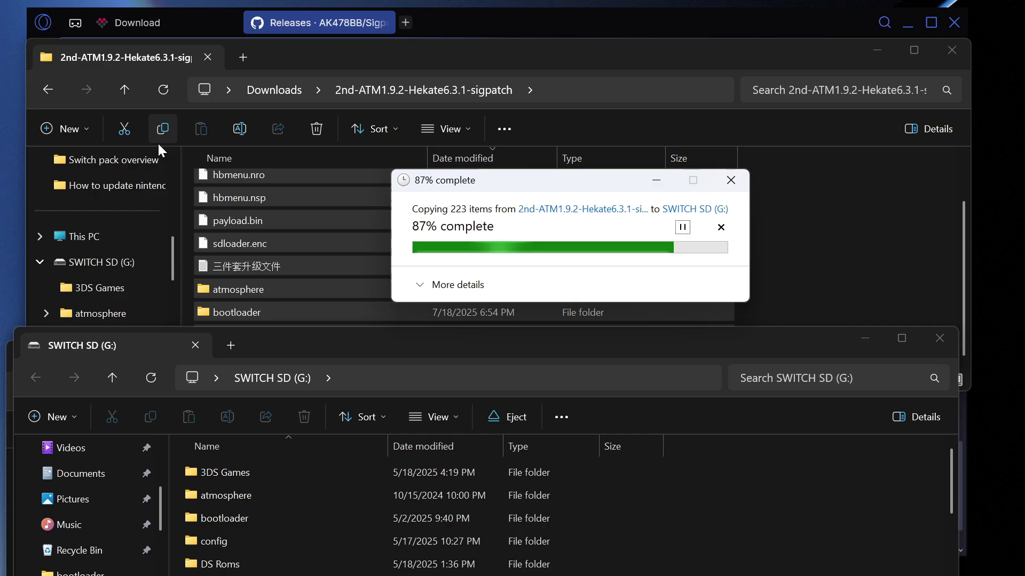
# Step: Copy the Tinfoil Applet Mode switch folder onto the SD card, replacing files
pyautogui.click(47, 89)
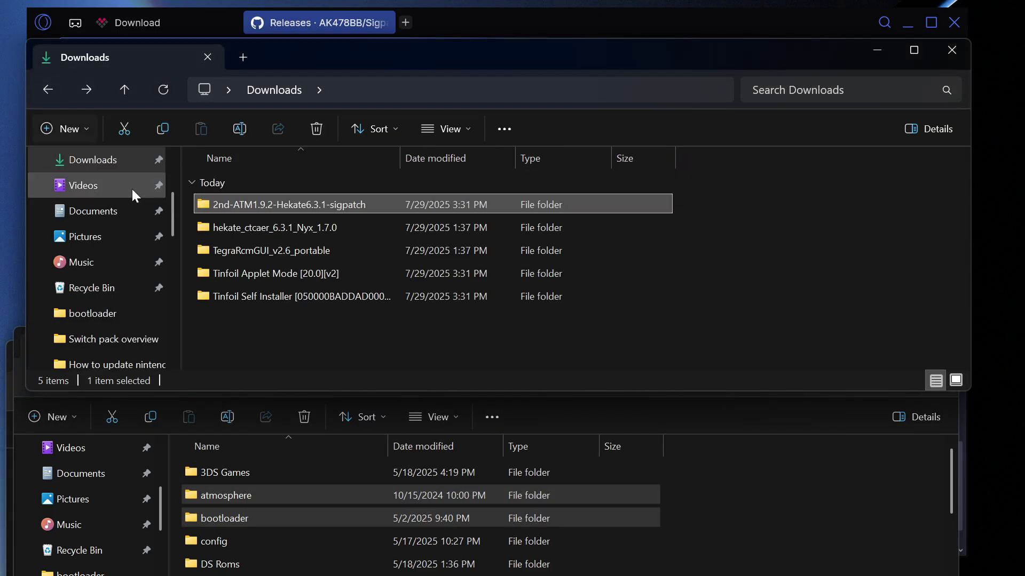
pyautogui.doubleClick(274, 276)
pyautogui.moveTo(232, 213)
pyautogui.mouseDown()
pyautogui.moveTo(808, 463)
pyautogui.moveTo(812, 500)
pyautogui.mouseUp()
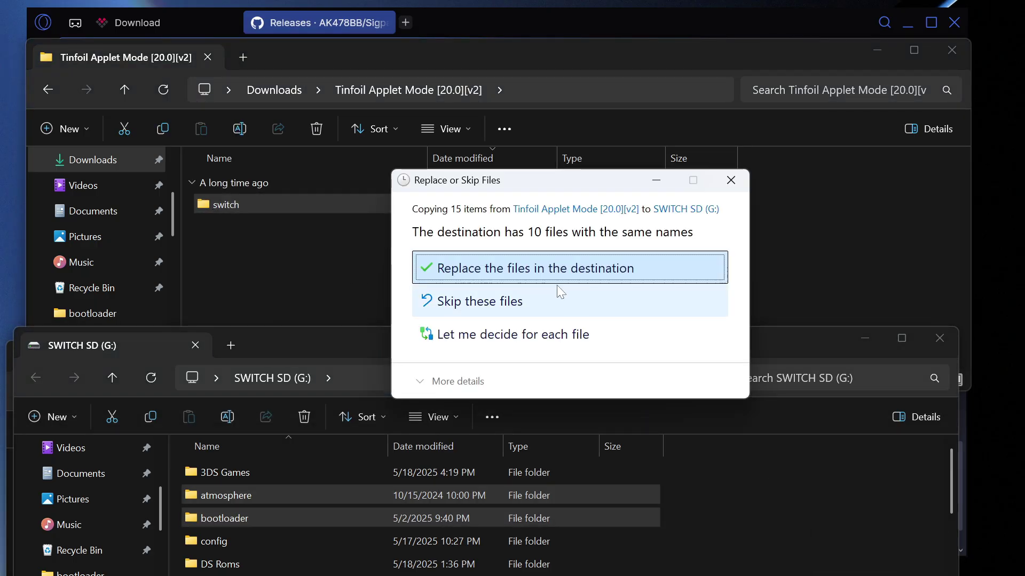
pyautogui.click(542, 268)
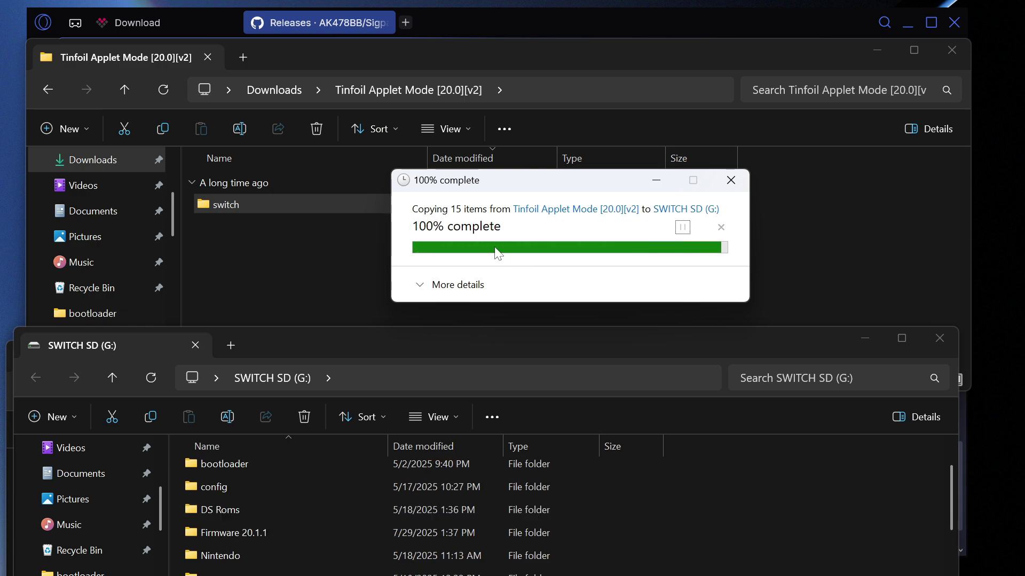
# Step: Copy the Tinfoil Self Installer switch folder onto the SD card, replacing files
pyautogui.click(64, 70)
pyautogui.click(48, 89)
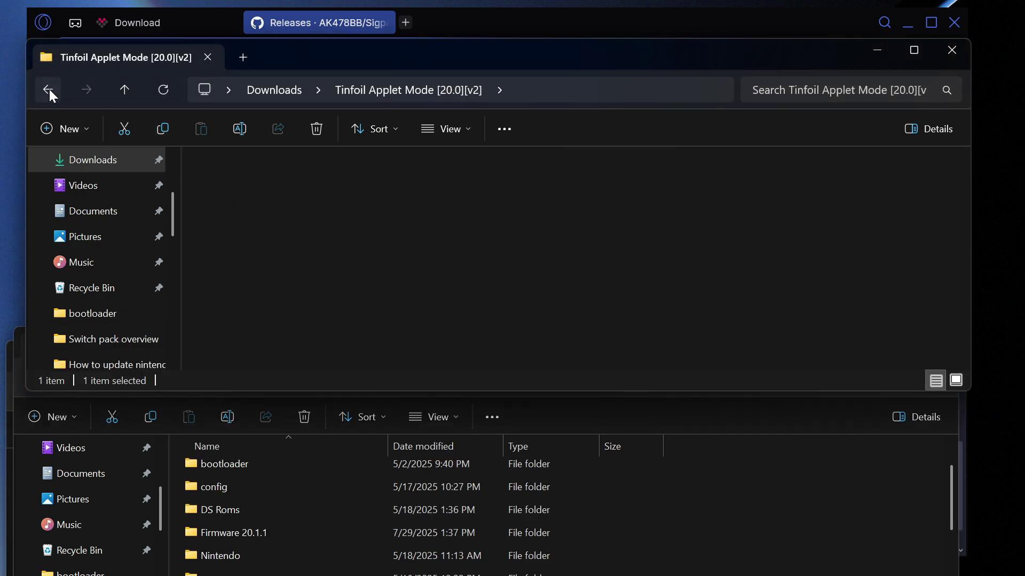
pyautogui.doubleClick(238, 291)
pyautogui.moveTo(235, 203)
pyautogui.mouseDown()
pyautogui.moveTo(801, 385)
pyautogui.moveTo(814, 517)
pyautogui.mouseUp()
pyautogui.click(502, 276)
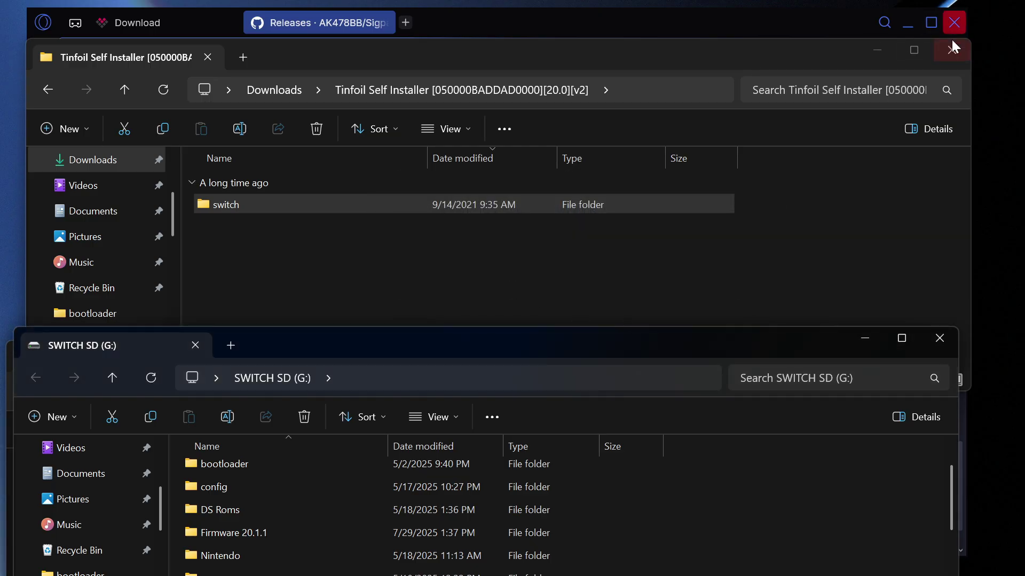
# Step: Close the Tinfoil folder window and browser, then minimize the This PC window
pyautogui.click(952, 50)
pyautogui.click(950, 24)
pyautogui.moveTo(469, 333); pyautogui.dragTo(474, 60)
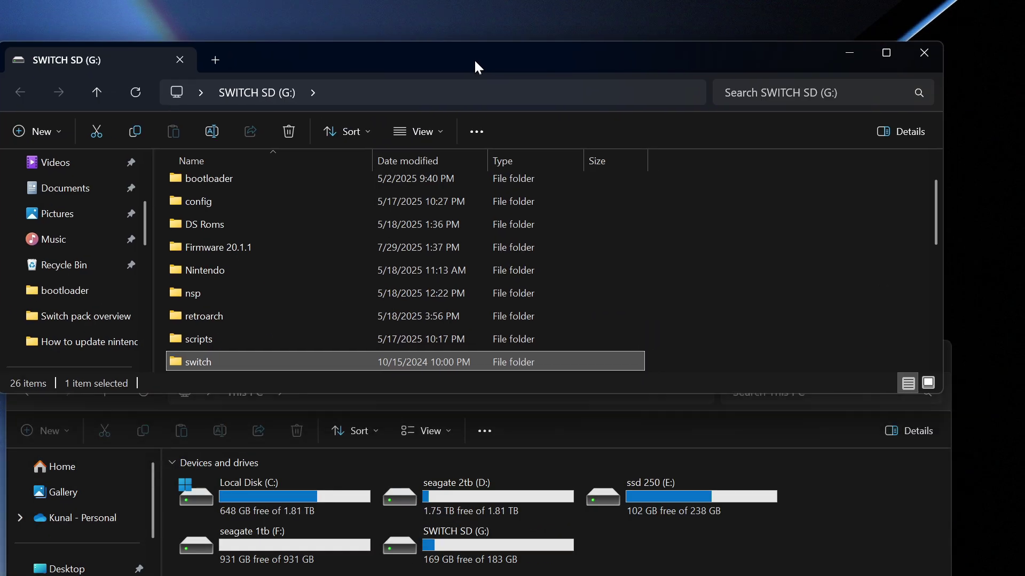
pyautogui.click(885, 422)
pyautogui.click(857, 351)
pyautogui.scroll(3, 84, 305)
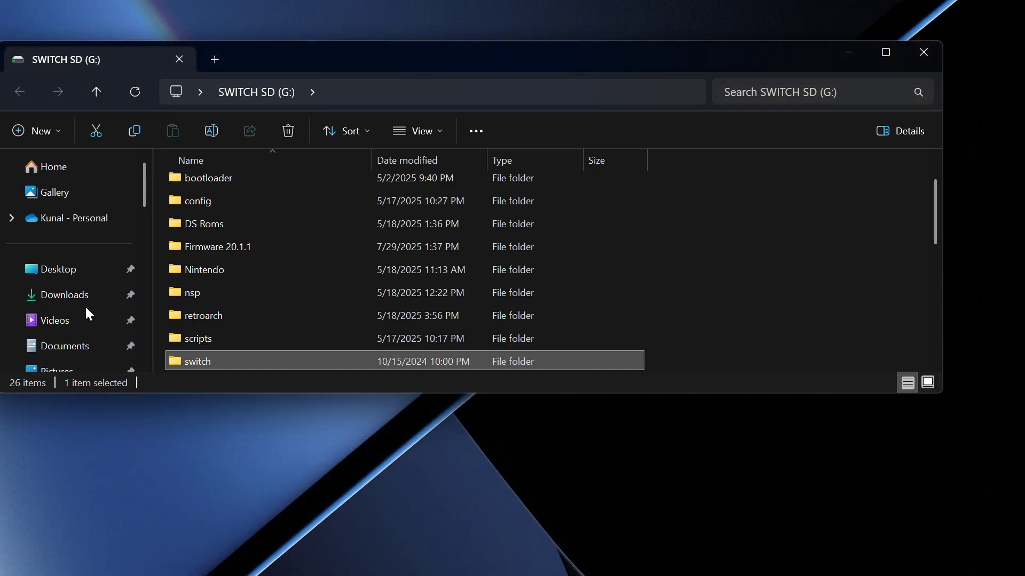
pyautogui.scroll(-10, 87, 278)
pyautogui.scroll(4, 84, 336)
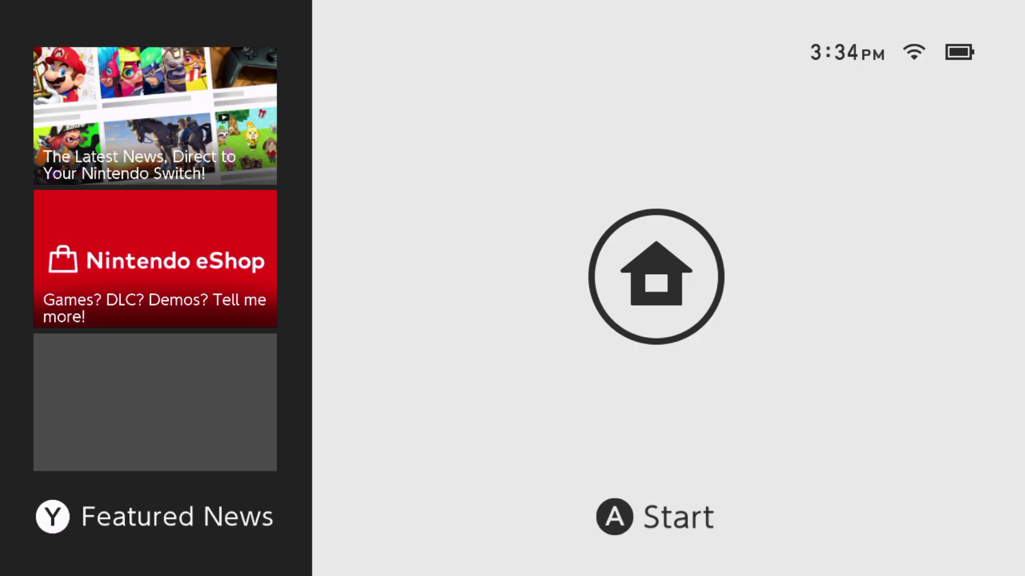
# Step: Wake the Switch, start hbmenu, and move right through the apps to Tinfoil Installer
pyautogui.press('a')
pyautogui.press('Down')
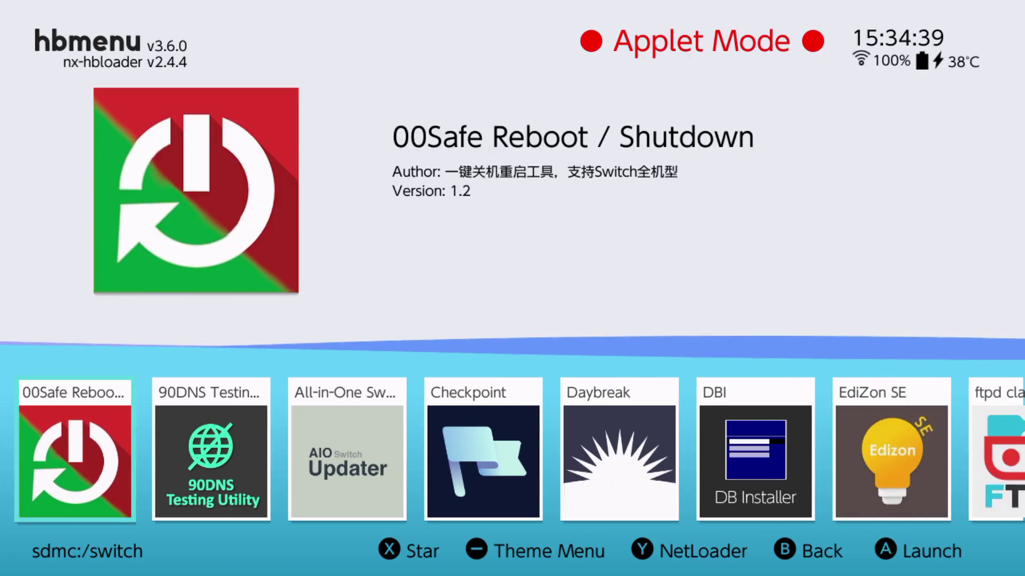
pyautogui.press('Right')
pyautogui.press('Right')
pyautogui.press('Right')
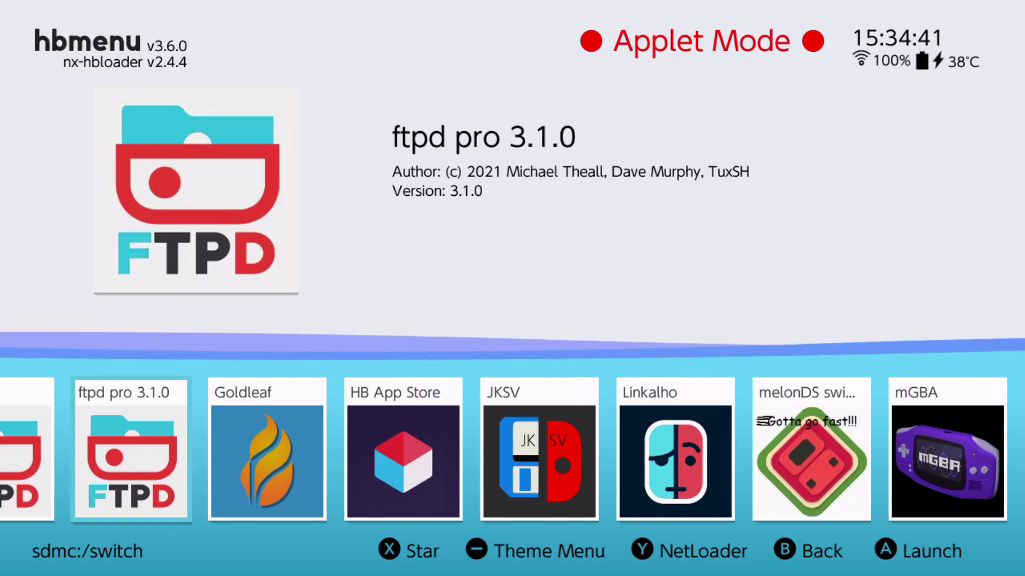
pyautogui.press('Right')
pyautogui.press('Right')
pyautogui.press('Right')
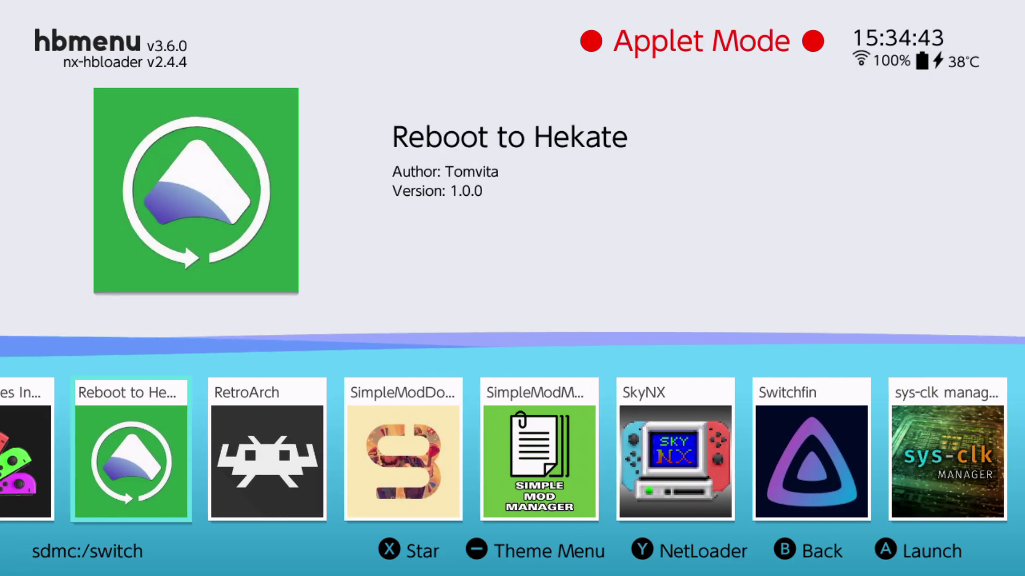
pyautogui.press('Right')
pyautogui.press('Right')
pyautogui.press('Right')
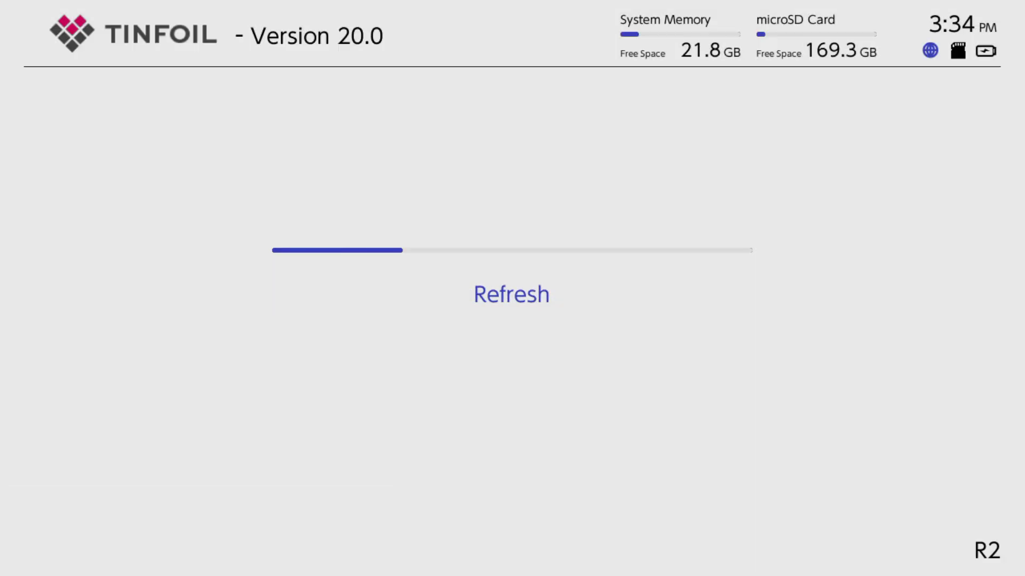
# Step: Dismiss Tinfoil's SSL error and browse its File Browser, New Games, Console and Dump Title Keys sections
pyautogui.press('Return')
pyautogui.press('Down')
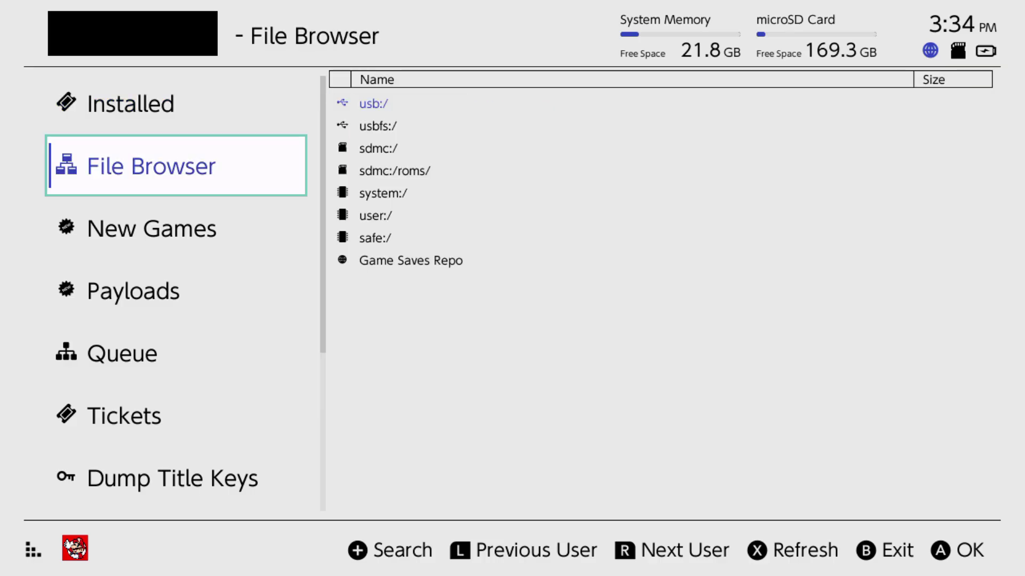
pyautogui.press('Down')
pyautogui.press('Down')
pyautogui.press('Down')
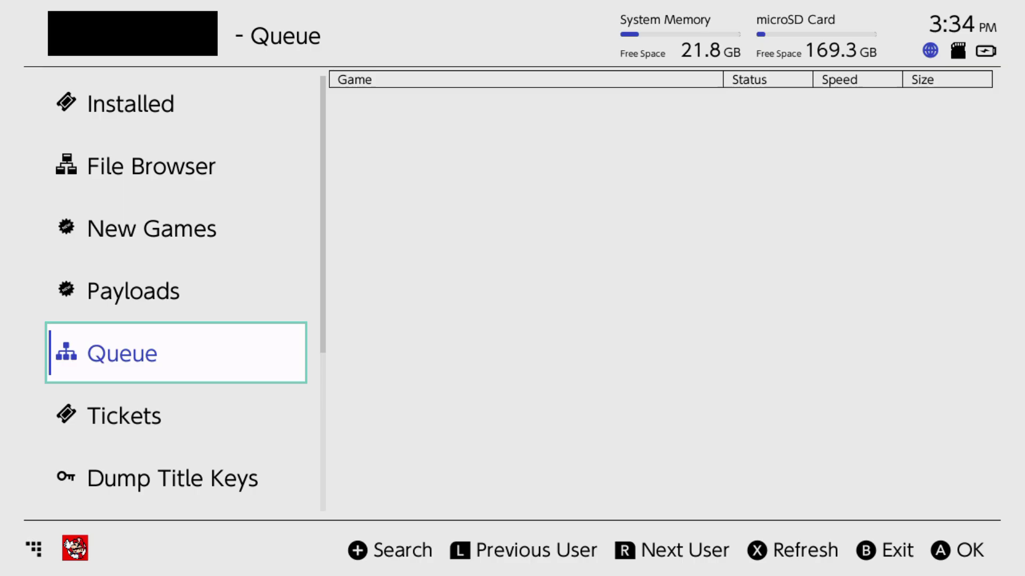
pyautogui.press('Up')
pyautogui.press('Up')
pyautogui.press('Up')
pyautogui.press('Up')
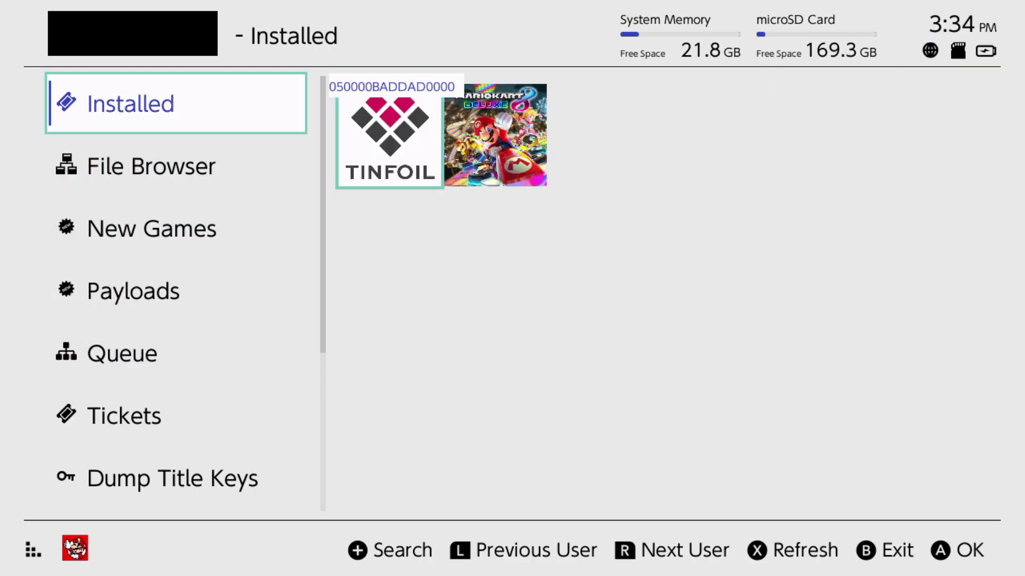
pyautogui.press('Down')
pyautogui.press('Down')
pyautogui.press('Down')
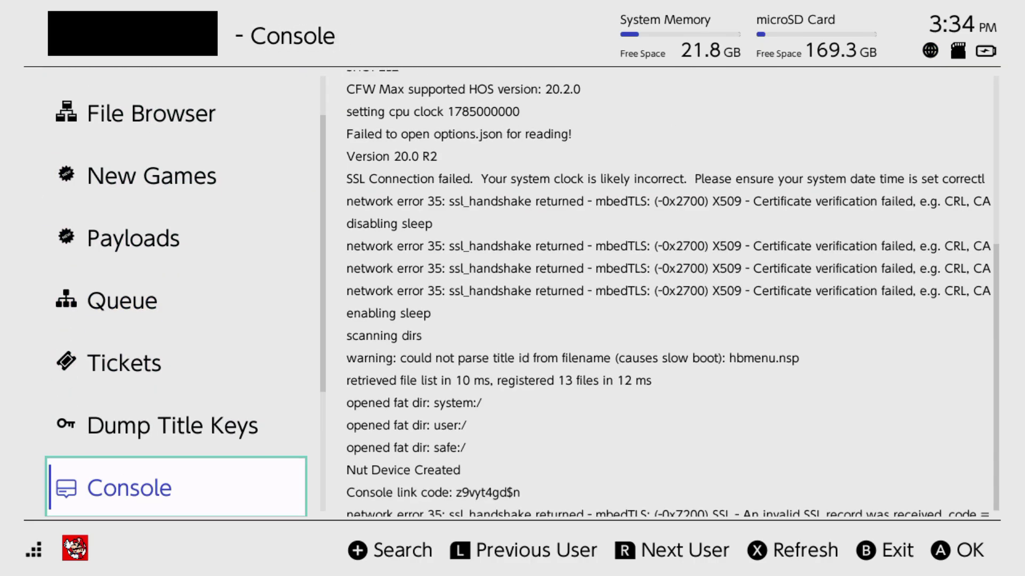
pyautogui.press('Down')
pyautogui.press('Down')
pyautogui.press('Down')
pyautogui.press('Up')
pyautogui.press('Up')
pyautogui.press('Up')
pyautogui.press('Up')
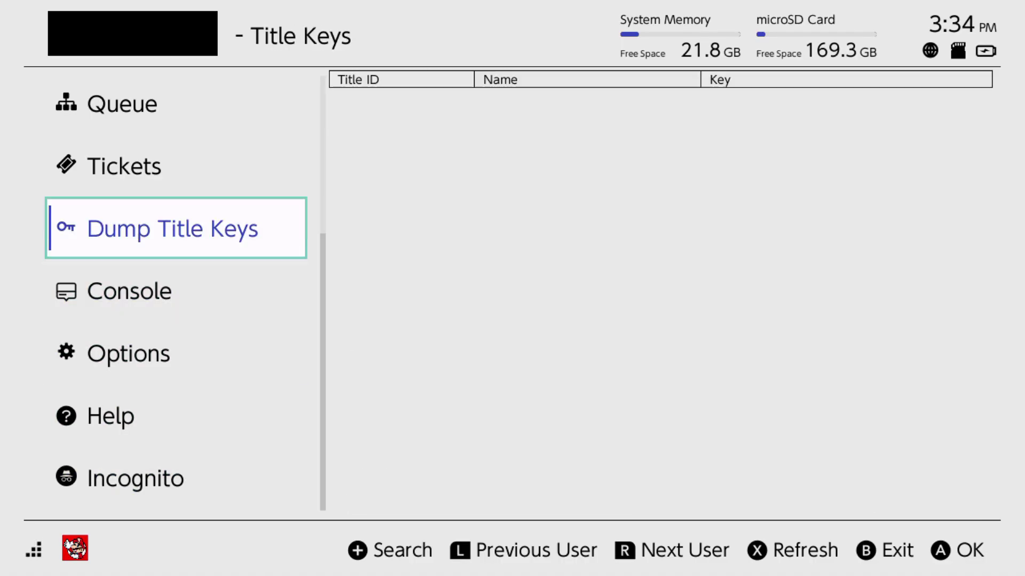
pyautogui.press('Up')
pyautogui.press('Up')
pyautogui.press('Up')
# Step: Close the running Tinfoil software from the HOME menu
pyautogui.press('Home')
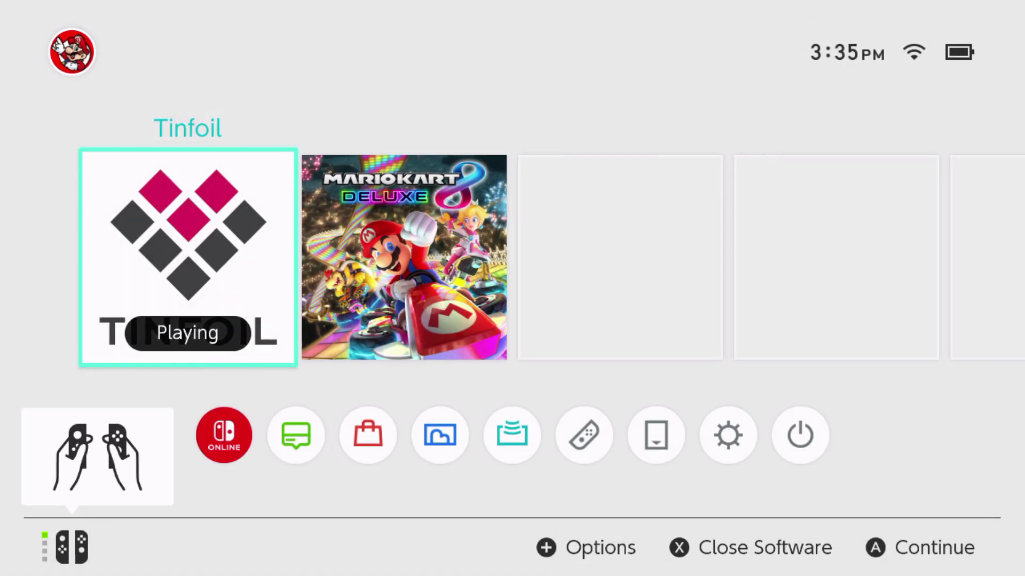
pyautogui.press('x')
pyautogui.press('a')
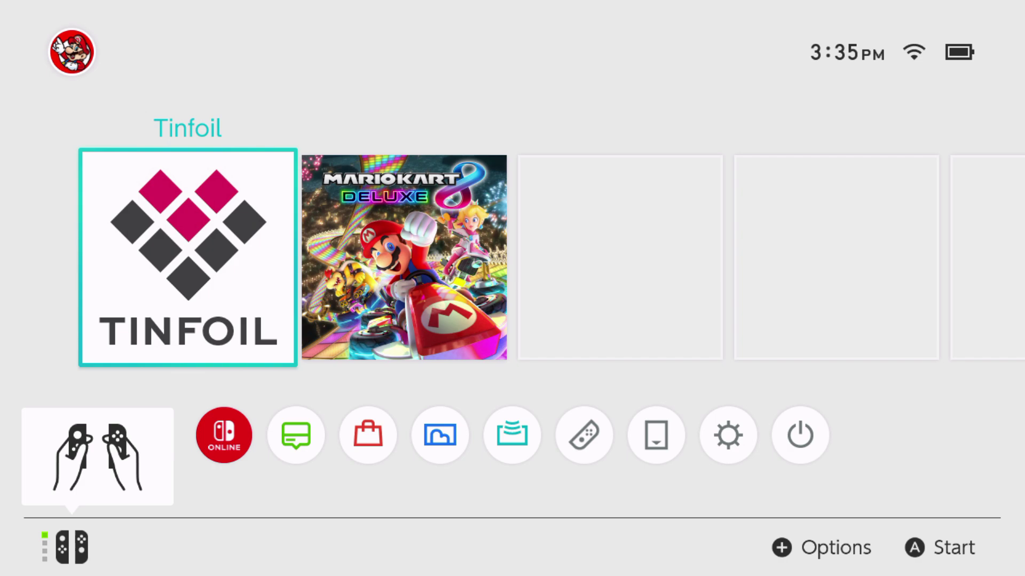
# Step: Launch the homebrew menu through the Album and browse its apps toward Tinfoil Installer
pyautogui.press('Down')
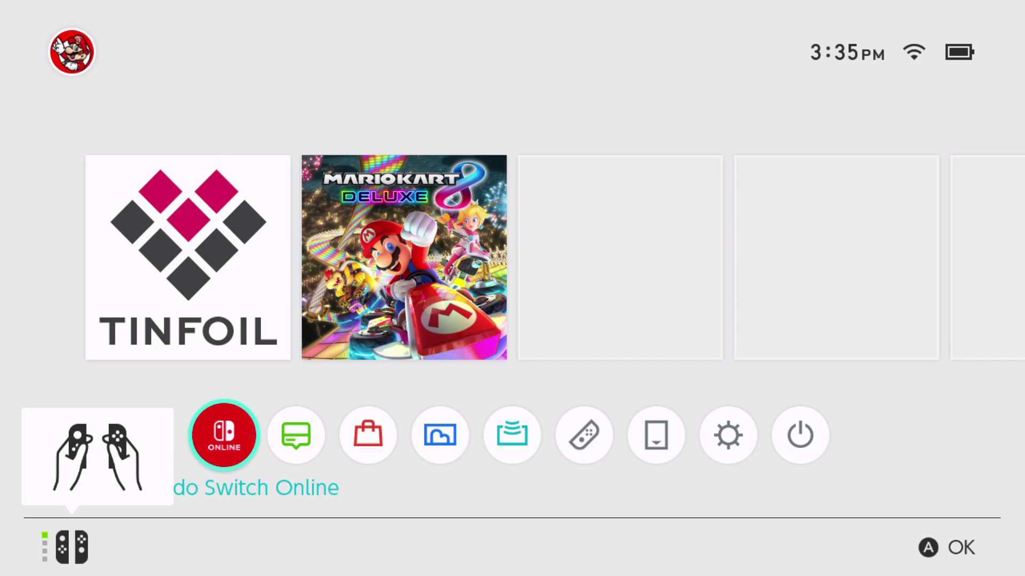
pyautogui.press('Right')
pyautogui.press('Right')
pyautogui.press('Right')
pyautogui.press('Left')
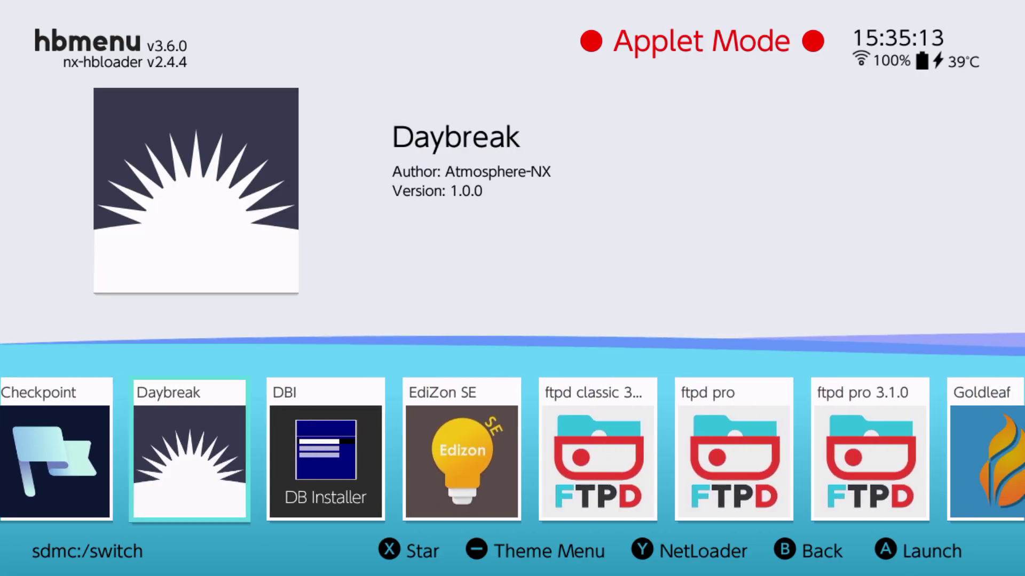
pyautogui.press('Right')
pyautogui.press('Right')
pyautogui.press('Right')
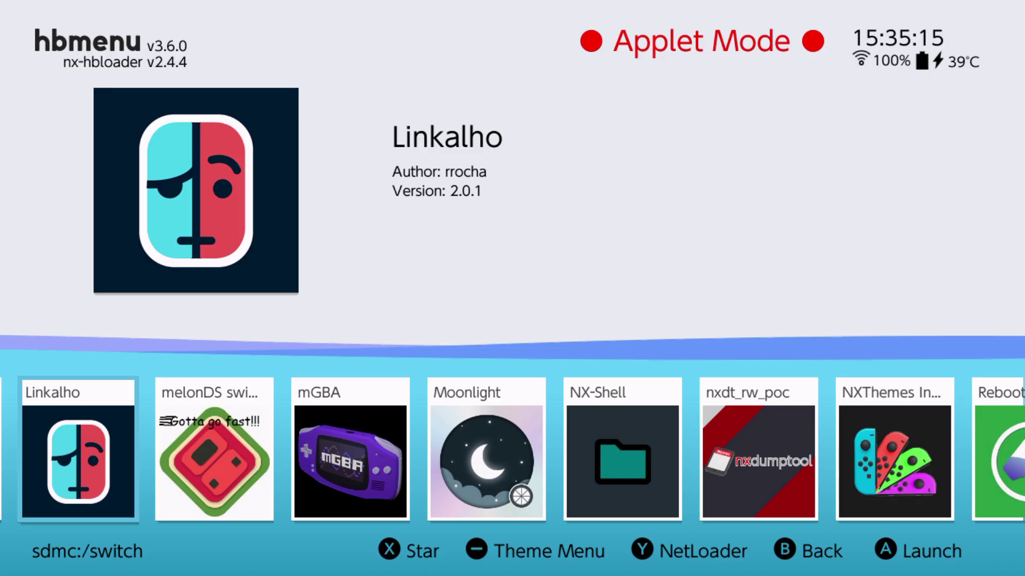
pyautogui.press('Right')
pyautogui.press('Right')
pyautogui.press('Right')
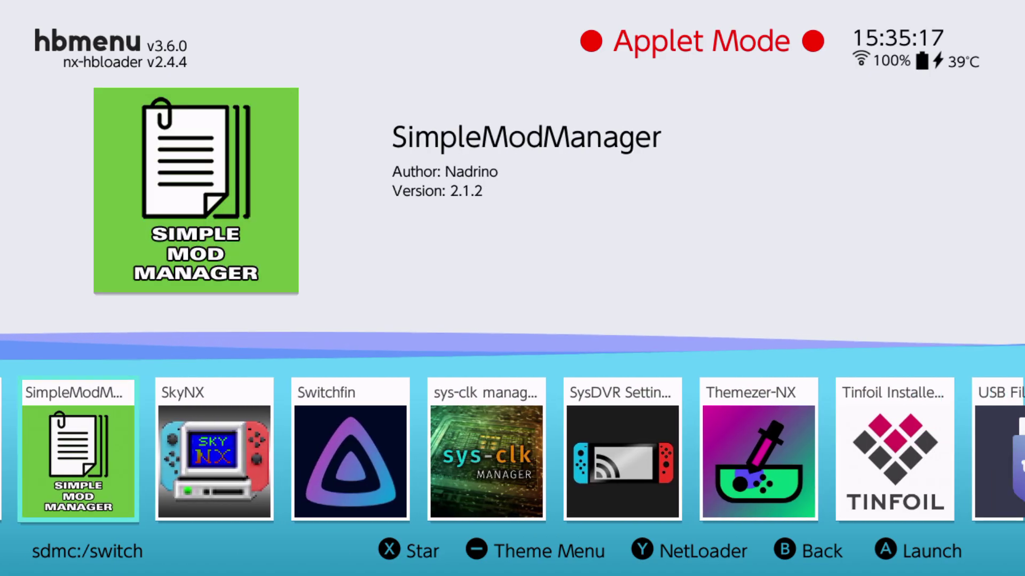
# Step: Browse the SD card root folders back to the nsp folder, then exit to HOME
pyautogui.press('Right')
pyautogui.press('Right')
pyautogui.press('Right')
pyautogui.press('Escape')
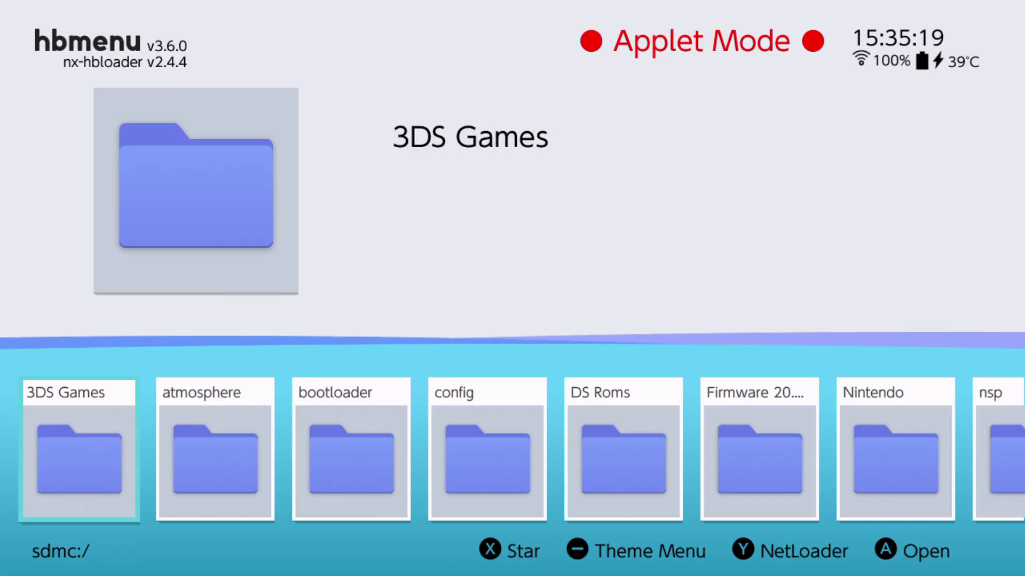
pyautogui.press('Right')
pyautogui.press('Right')
pyautogui.press('Right')
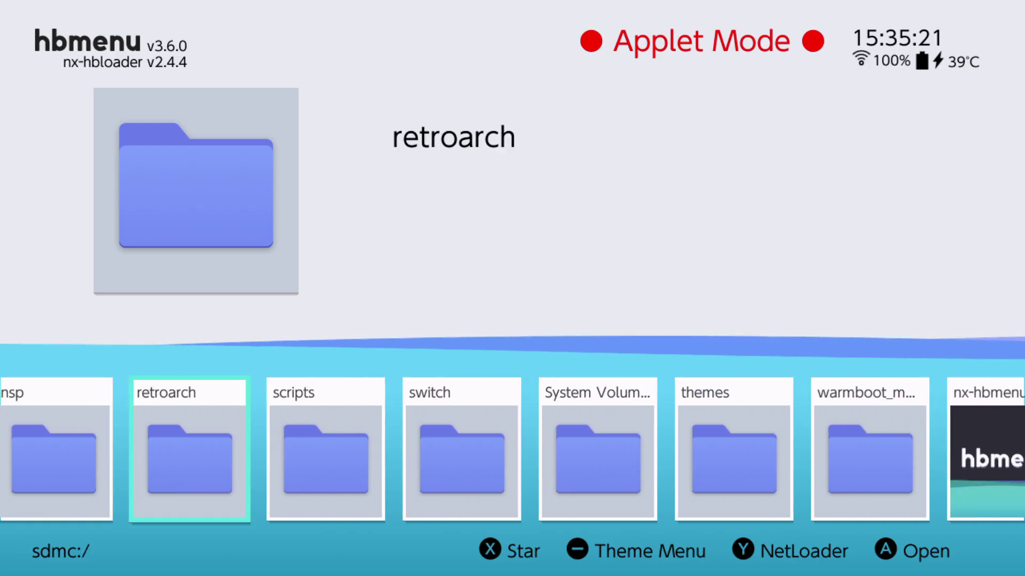
pyautogui.press('Right')
pyautogui.press('Right')
pyautogui.press('Right')
pyautogui.press('Left')
pyautogui.press('Left')
pyautogui.press('Left')
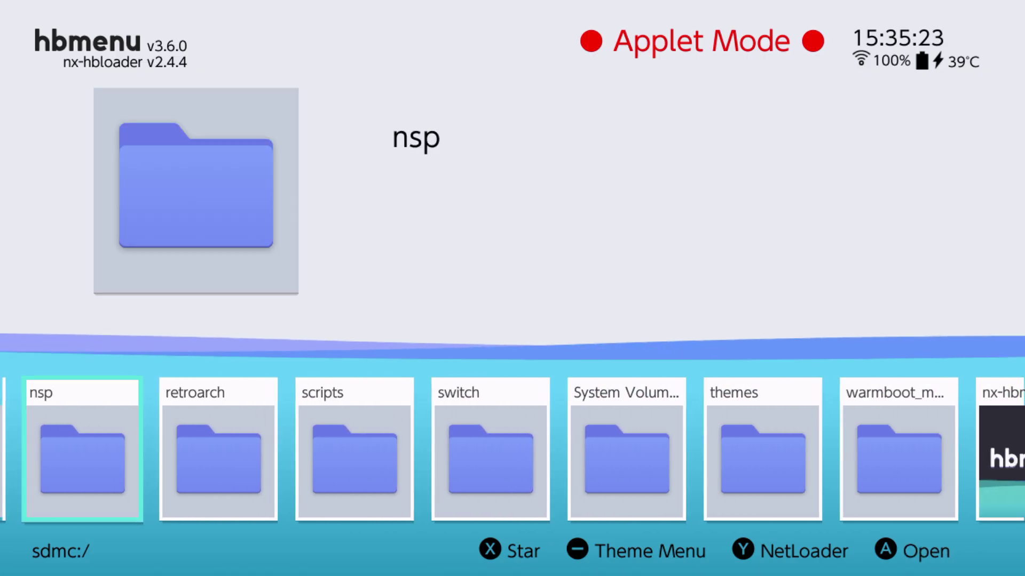
pyautogui.press('Home')
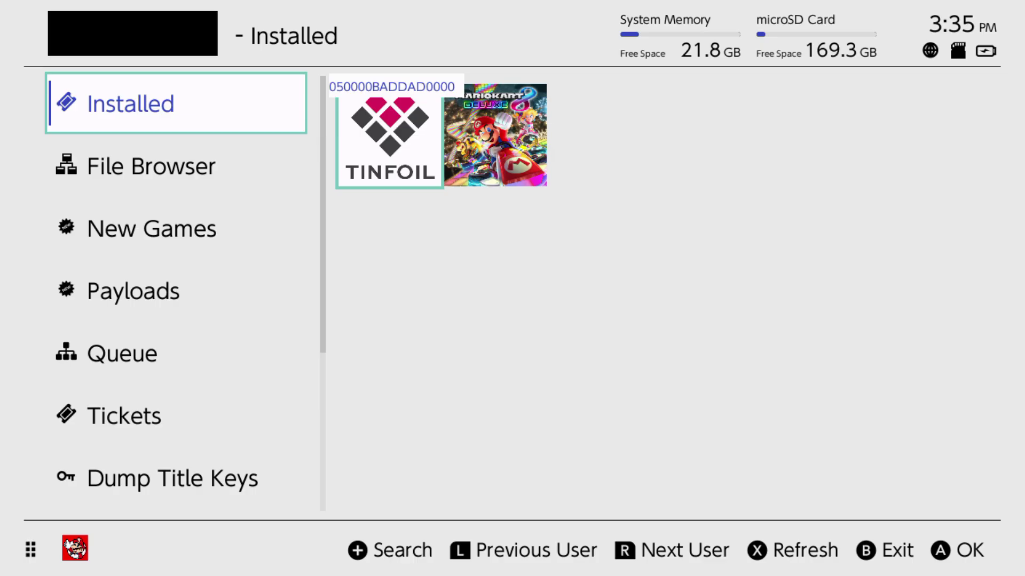
# Step: Look over Tinfoil's Payloads page and the New Games list
pyautogui.press('Down')
pyautogui.press('Down')
pyautogui.press('Down')
pyautogui.press('Up')
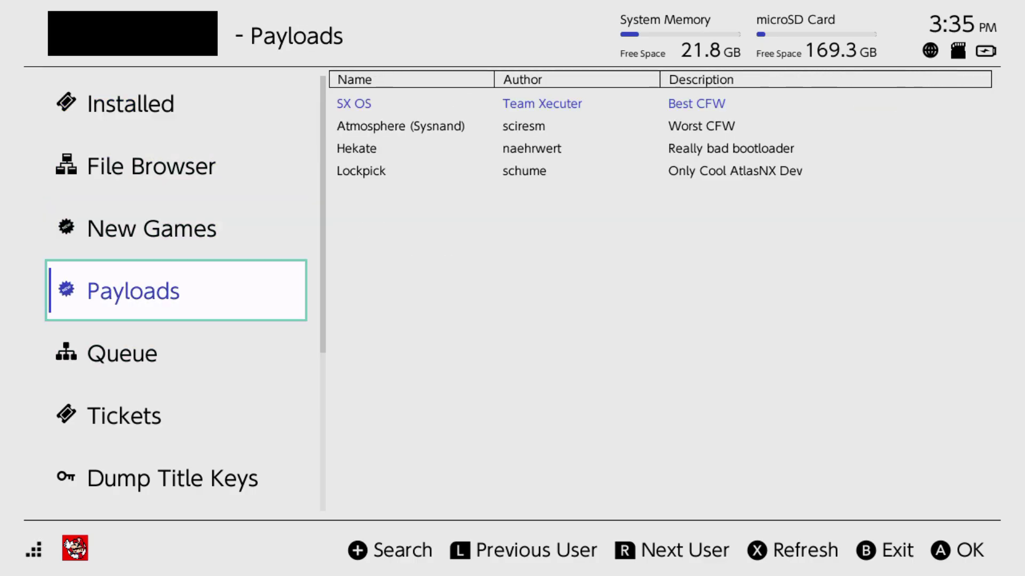
pyautogui.press('Up')
pyautogui.press('Return')
pyautogui.press('Escape')
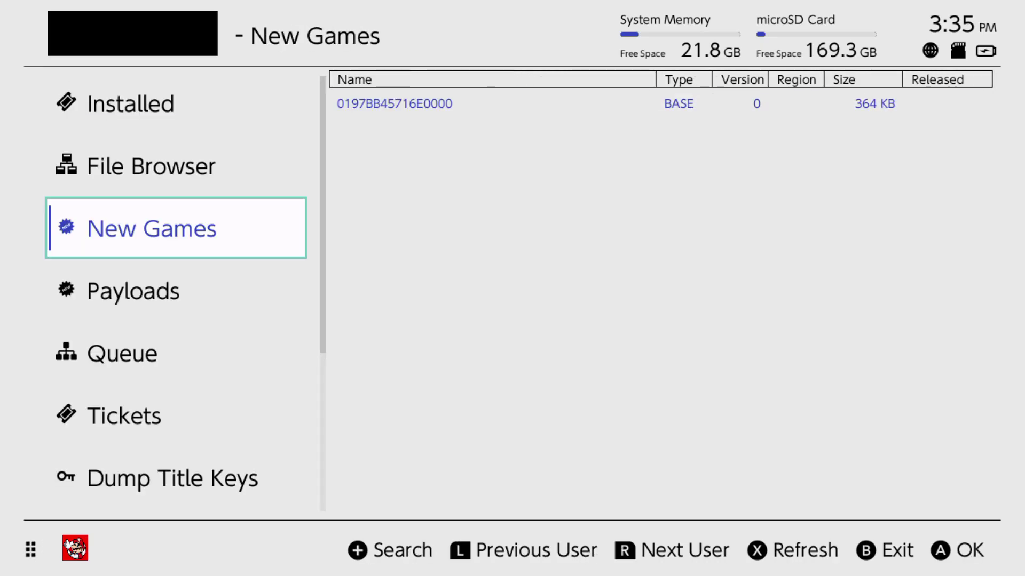
# Step: Open the File Browser's drive list and move down to Game Saves Repo
pyautogui.press('Up')
pyautogui.press('Up')
pyautogui.press('Down')
pyautogui.press('Return')
pyautogui.press('Down')
pyautogui.press('Down')
pyautogui.press('Down')
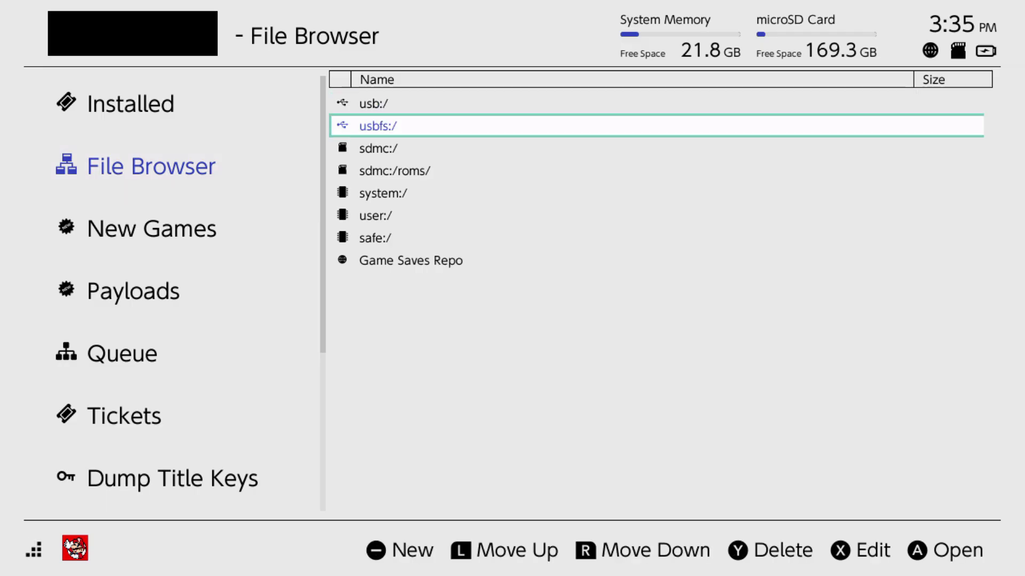